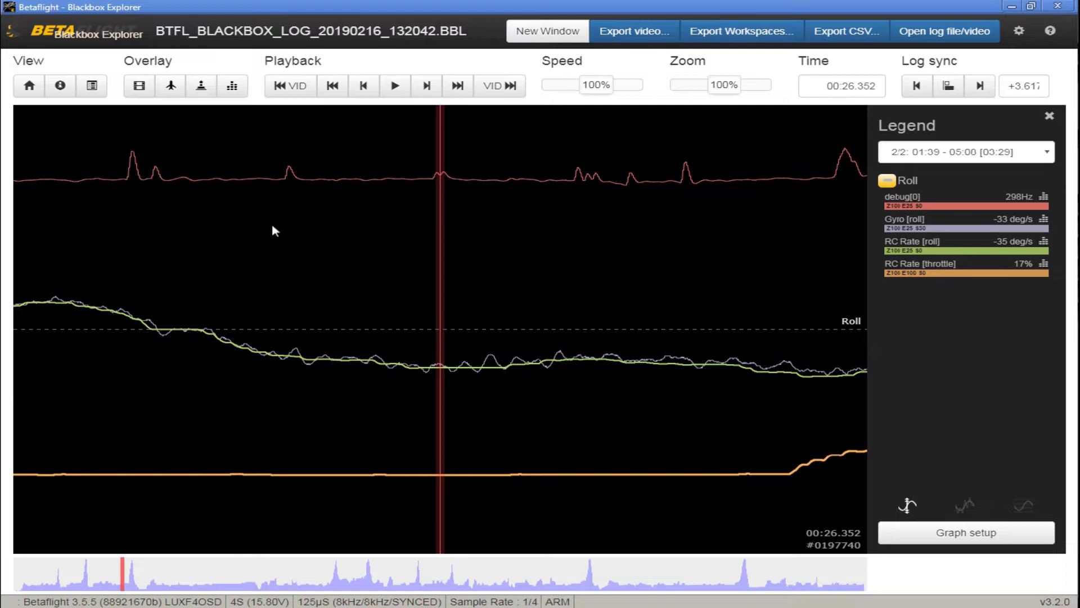
Step: Open the Log Header Information for the loaded flight log
{"action": "left_click", "coordinate": [60, 85]}
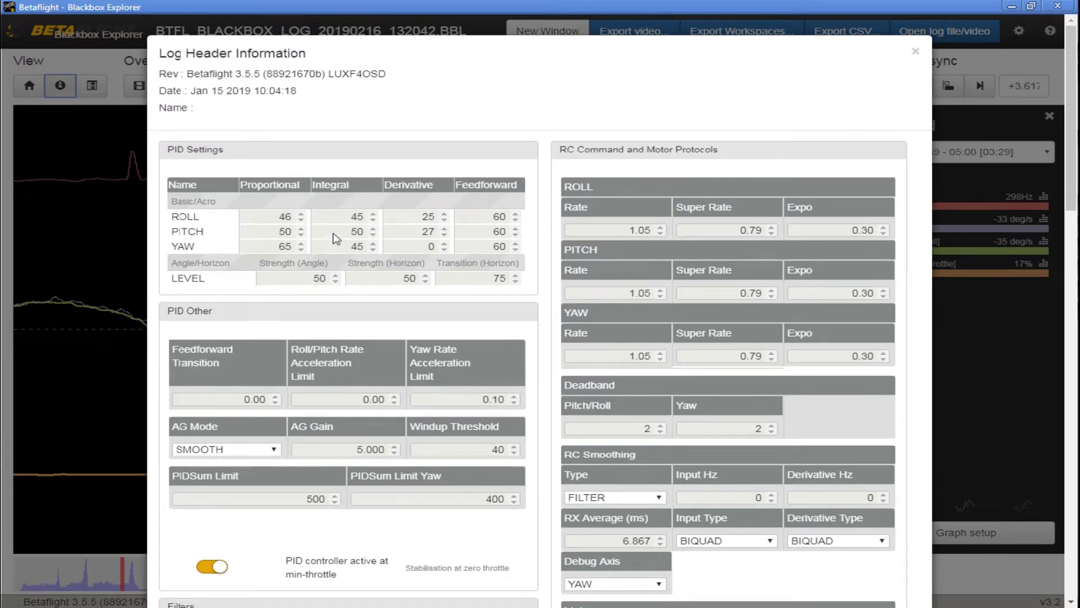
Step: Read through the logged PID, rates, filter and Debug Settings, then close the header dialog
{"action": "scroll", "coordinate": [341, 233], "scroll_direction": "down", "scroll_amount": 1}
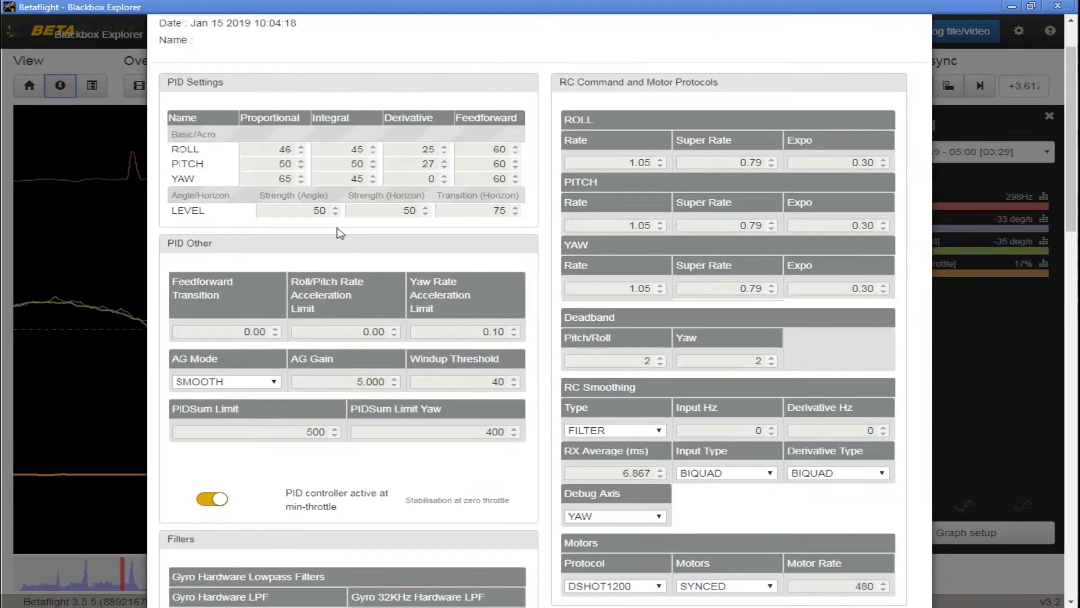
{"action": "scroll", "coordinate": [337, 230], "scroll_direction": "down", "scroll_amount": 3}
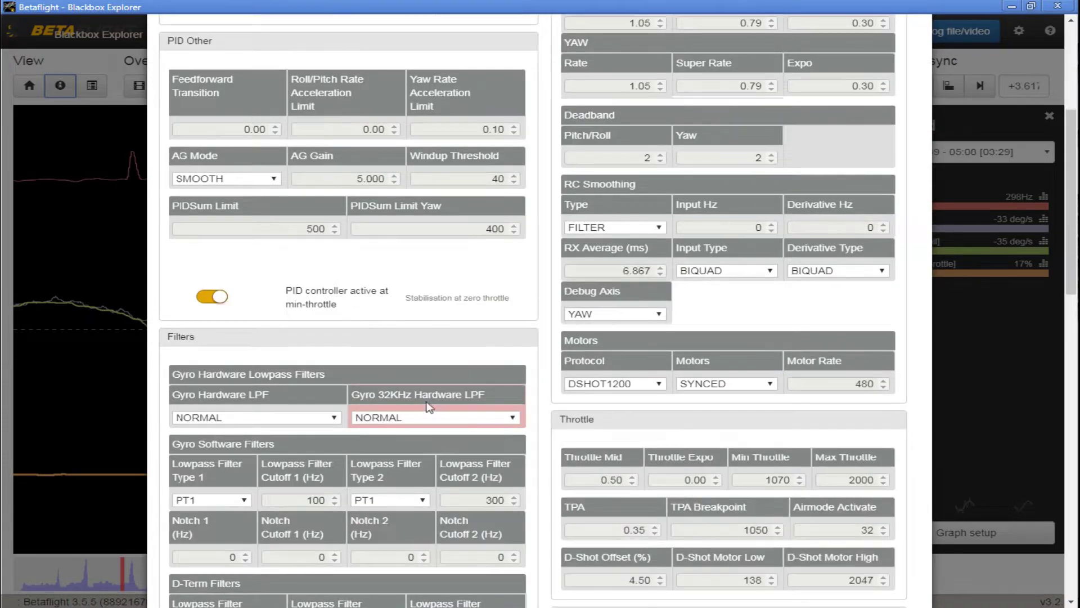
{"action": "scroll", "coordinate": [430, 408], "scroll_direction": "down", "scroll_amount": 3}
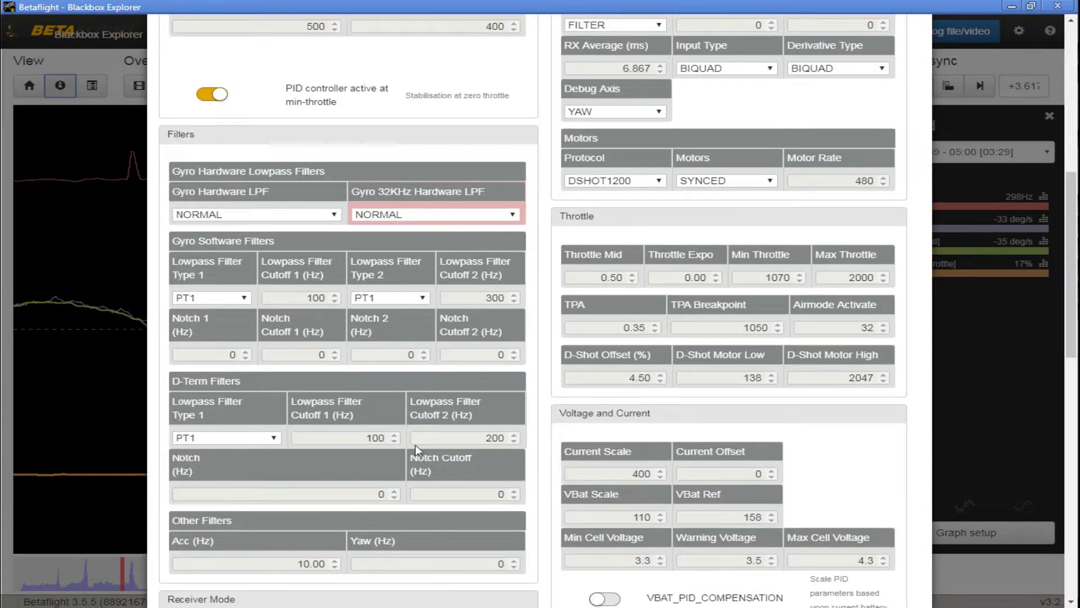
{"action": "scroll", "coordinate": [422, 366], "scroll_direction": "down", "scroll_amount": 5}
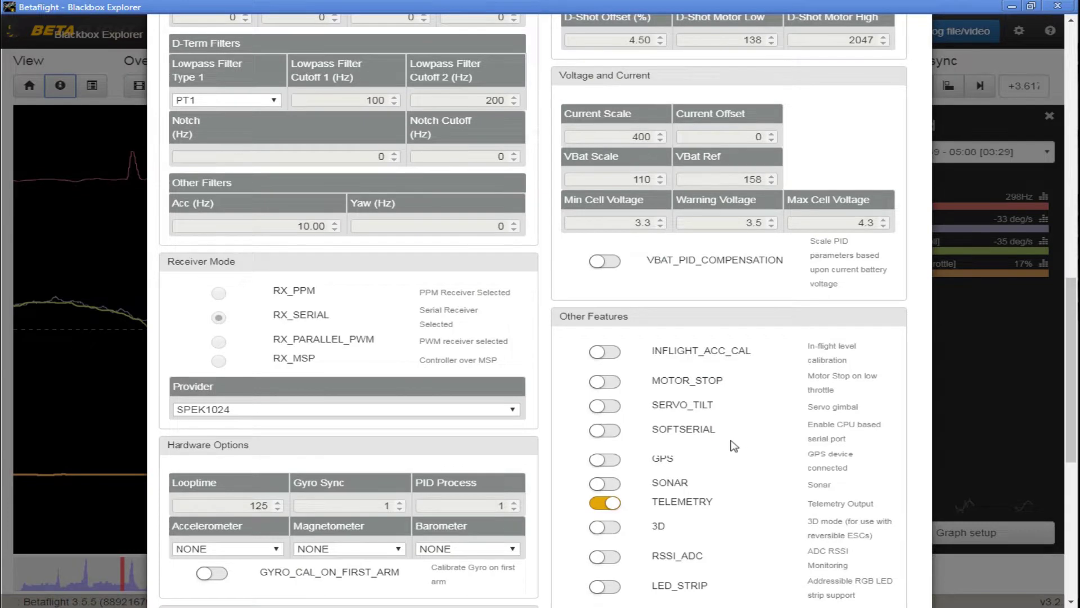
{"action": "scroll", "coordinate": [734, 446], "scroll_direction": "down", "scroll_amount": 2}
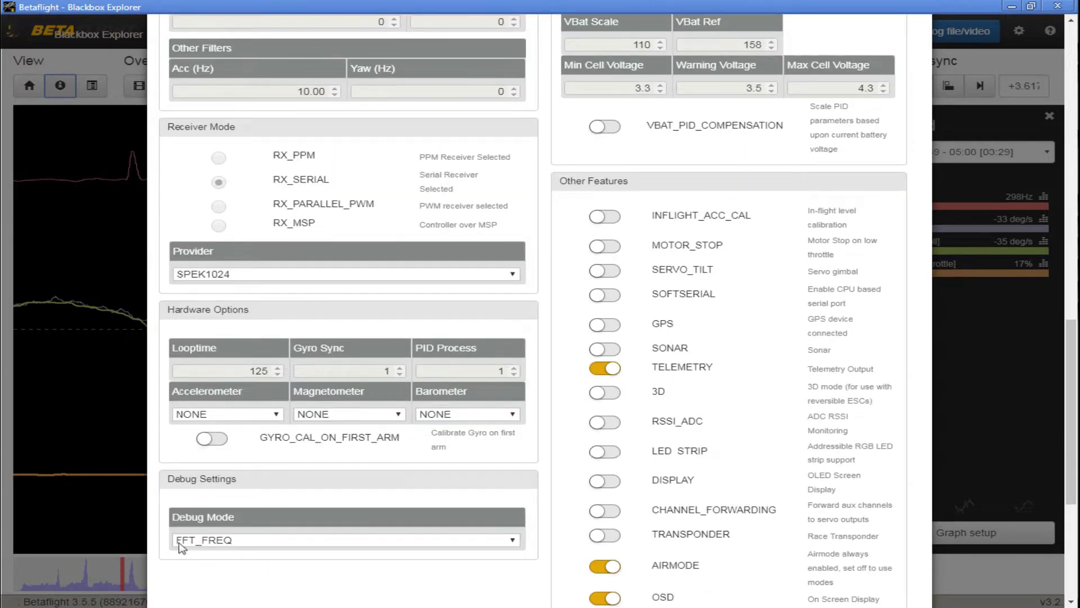
{"action": "scroll", "coordinate": [332, 522], "scroll_direction": "down", "scroll_amount": 4}
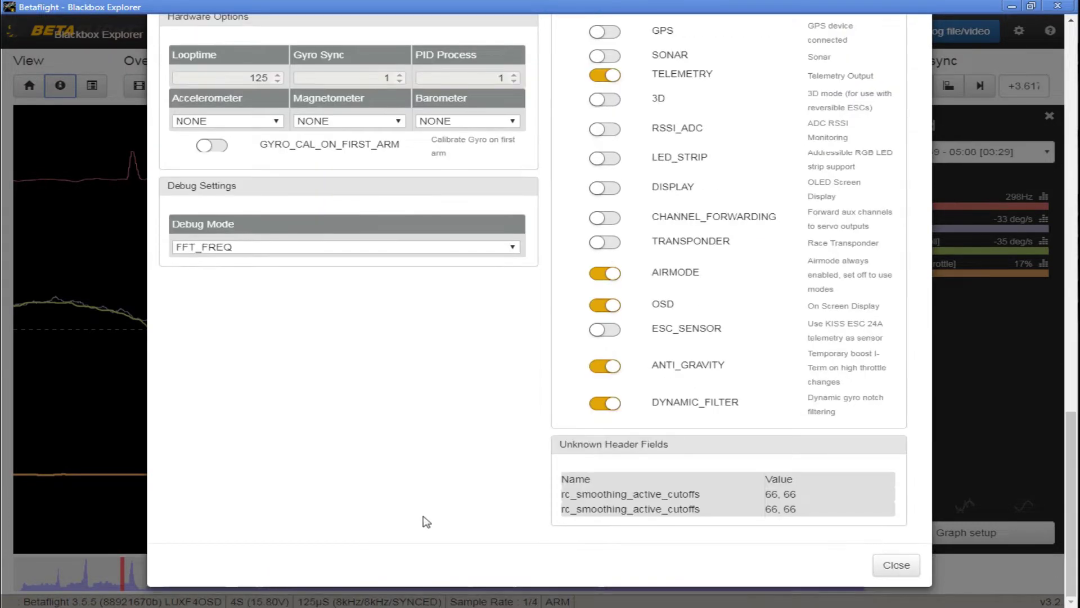
{"action": "left_click", "coordinate": [991, 381]}
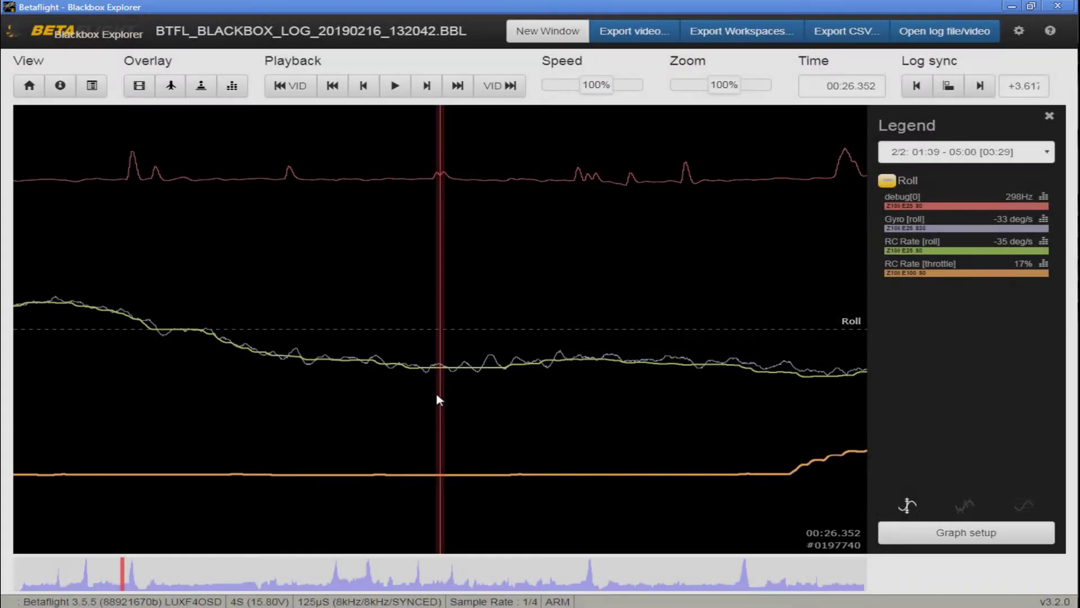
Step: Use the Gyro + PID roll layout showing only Debug FFT_FREQ, reading about 274, 259, 261 Hz
{"action": "key", "text": "1"}
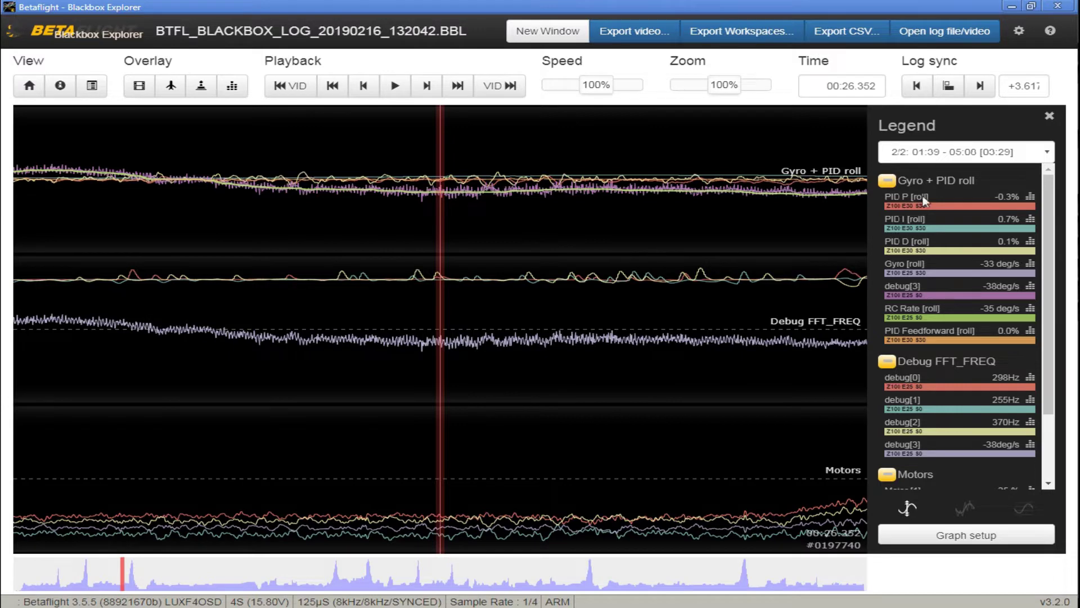
{"action": "left_click", "coordinate": [904, 363]}
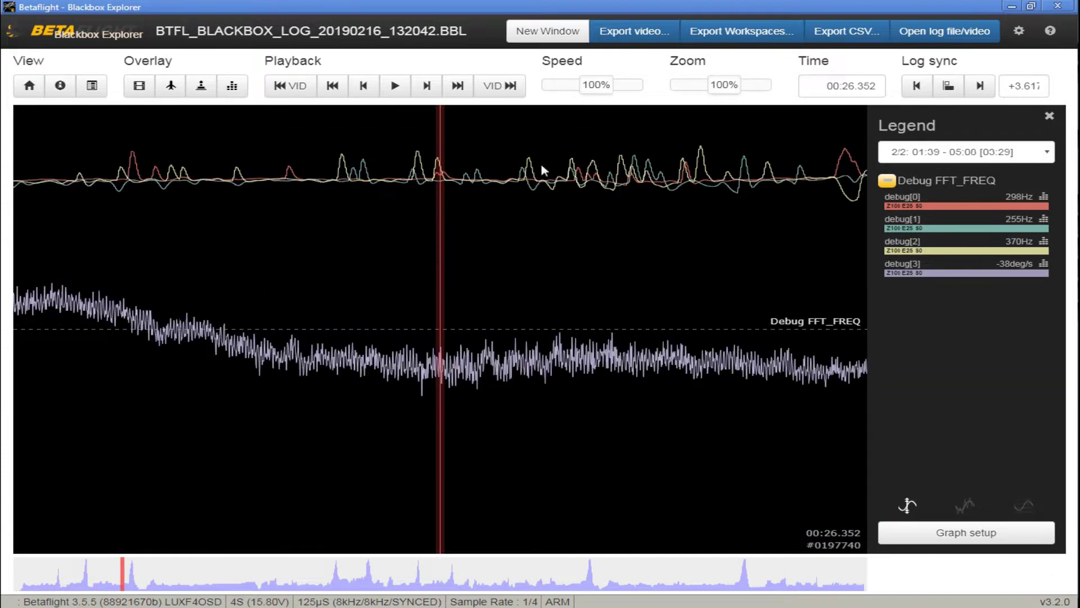
{"action": "left_click_drag", "start_coordinate": [558, 222], "coordinate": [547, 223]}
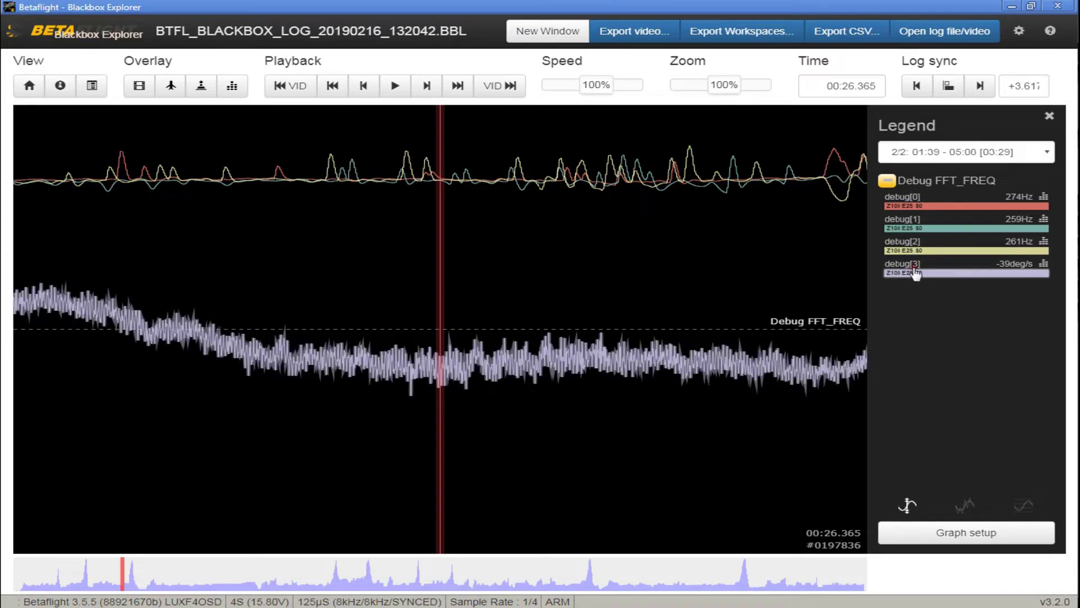
Step: Check the debug[3] noise spectrum, jump to 01:27.062, and hide the spectrum overlay
{"action": "left_click", "coordinate": [547, 342]}
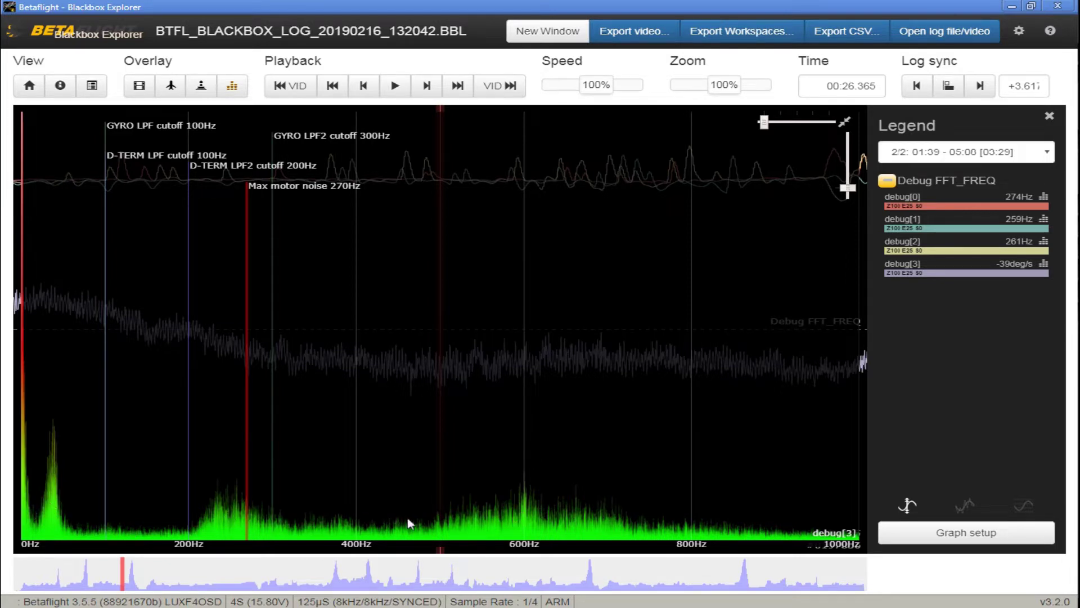
{"action": "left_click", "coordinate": [369, 570]}
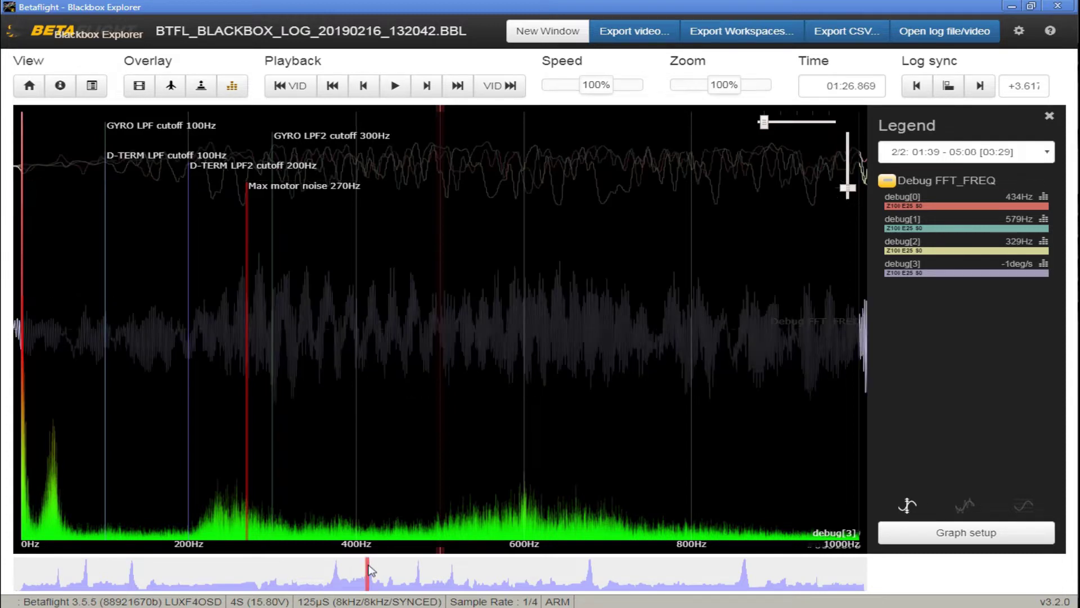
{"action": "left_click", "coordinate": [231, 87]}
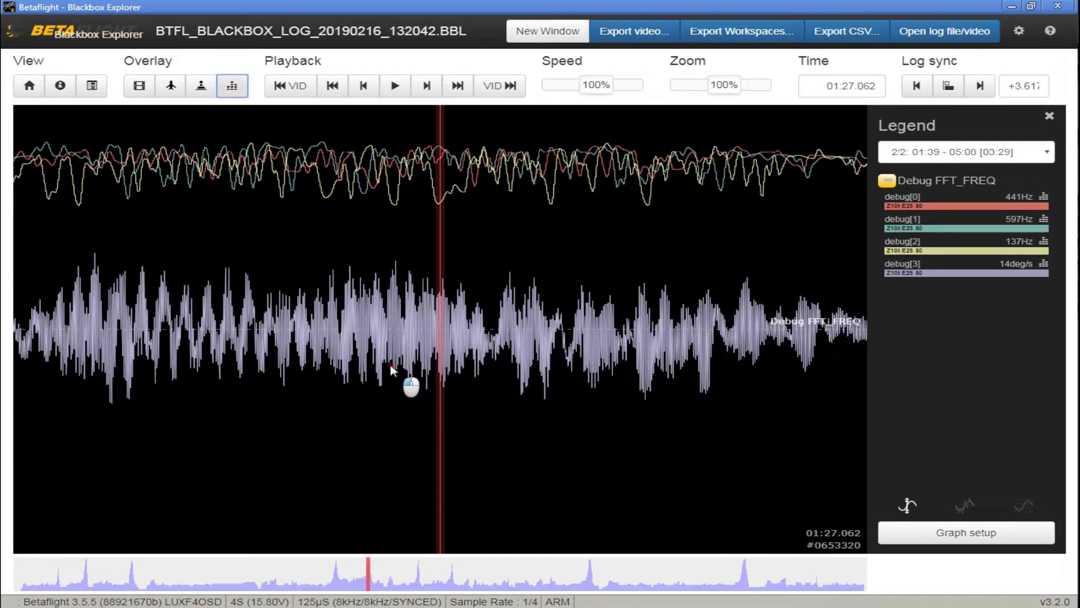
Step: Show the Roll, Pitch, Yaw, Pterm and Dterm graphs and jump to 00:41.747
{"action": "scroll", "coordinate": [390, 363], "scroll_direction": "down", "scroll_amount": 3}
{"action": "key", "text": "1"}
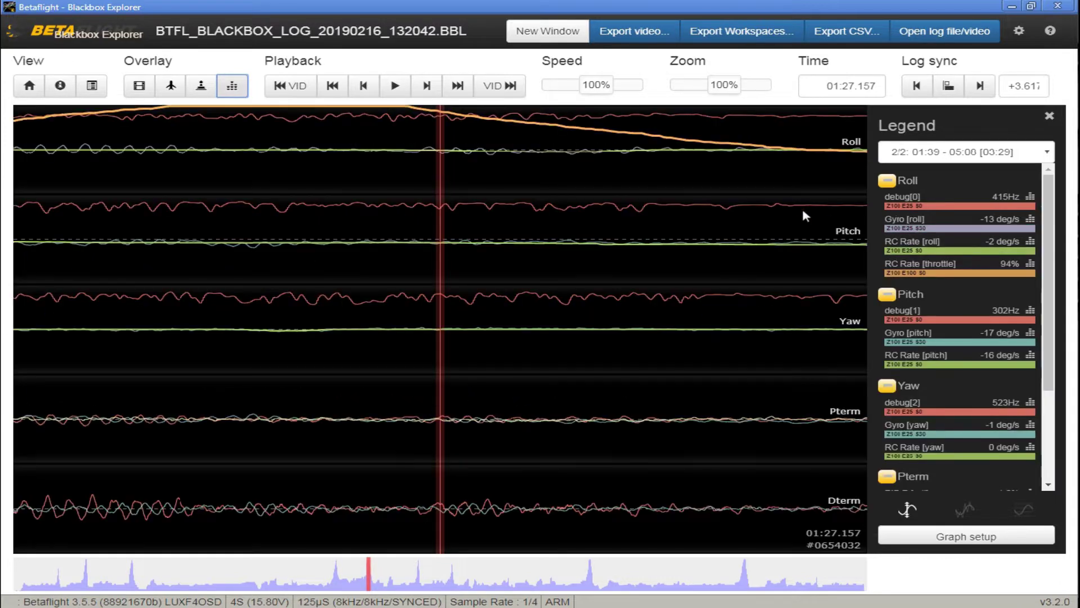
{"action": "left_click_drag", "start_coordinate": [491, 129], "coordinate": [647, 121]}
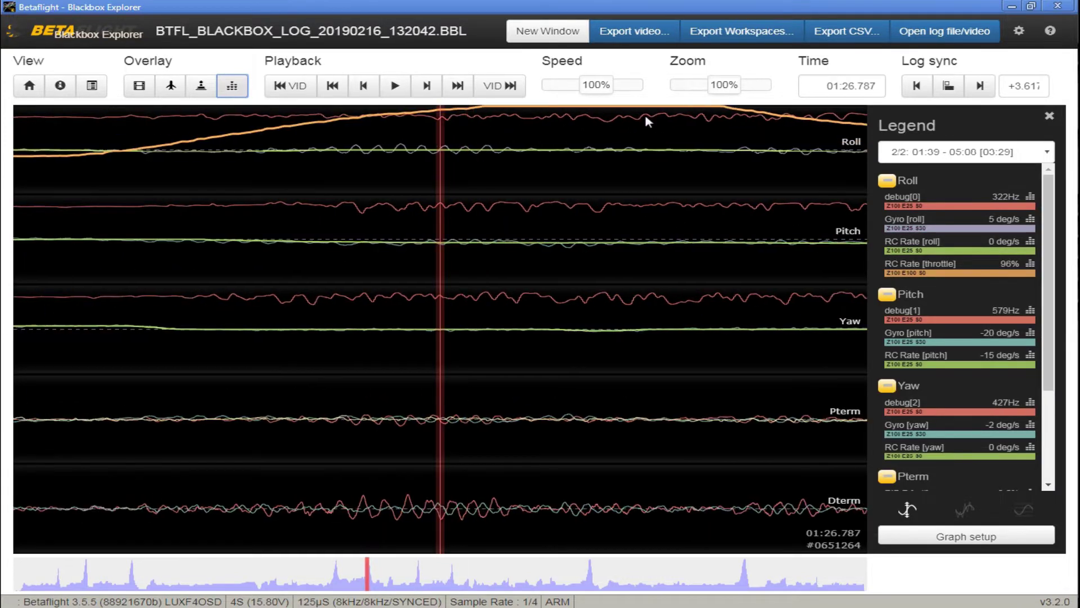
{"action": "scroll", "coordinate": [501, 342], "scroll_direction": "up", "scroll_amount": 5}
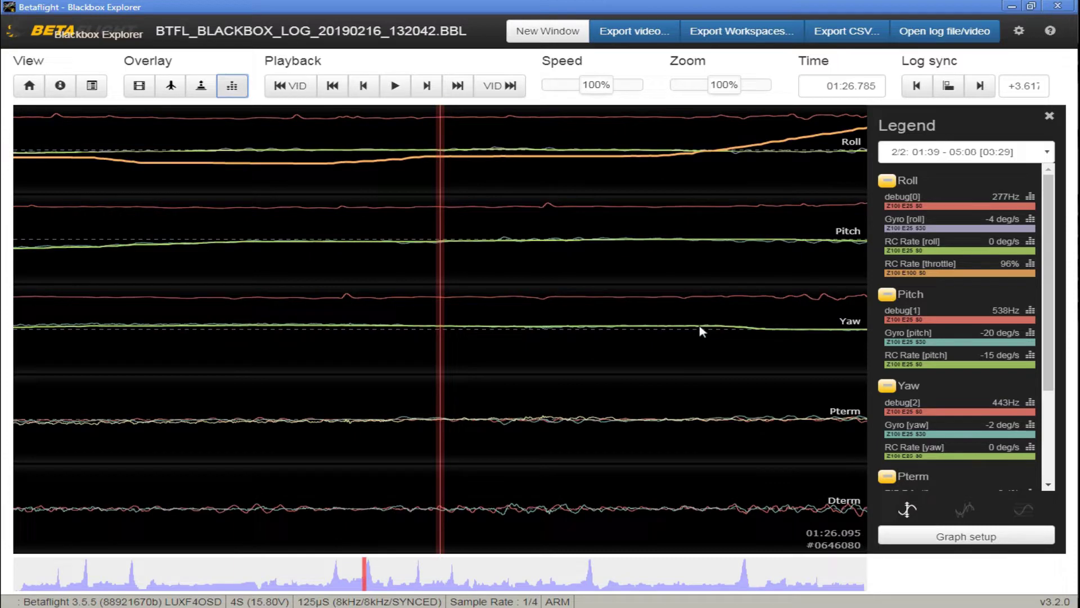
{"action": "left_click", "coordinate": [184, 588]}
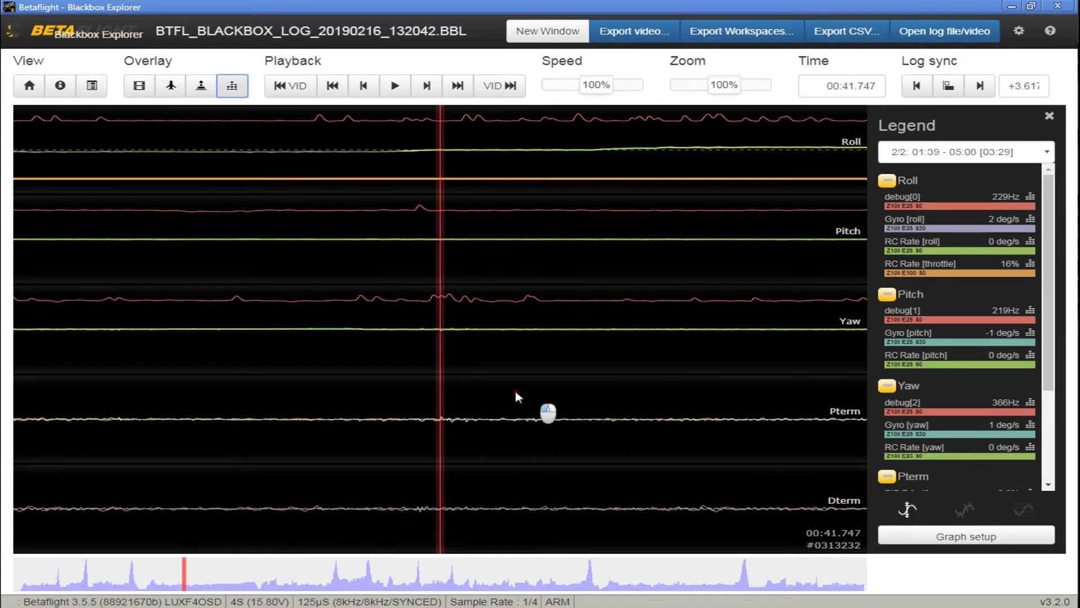
Step: Pan forward through the flight from 00:42.130 to 00:46.470
{"action": "left_click_drag", "start_coordinate": [516, 393], "coordinate": [366, 415]}
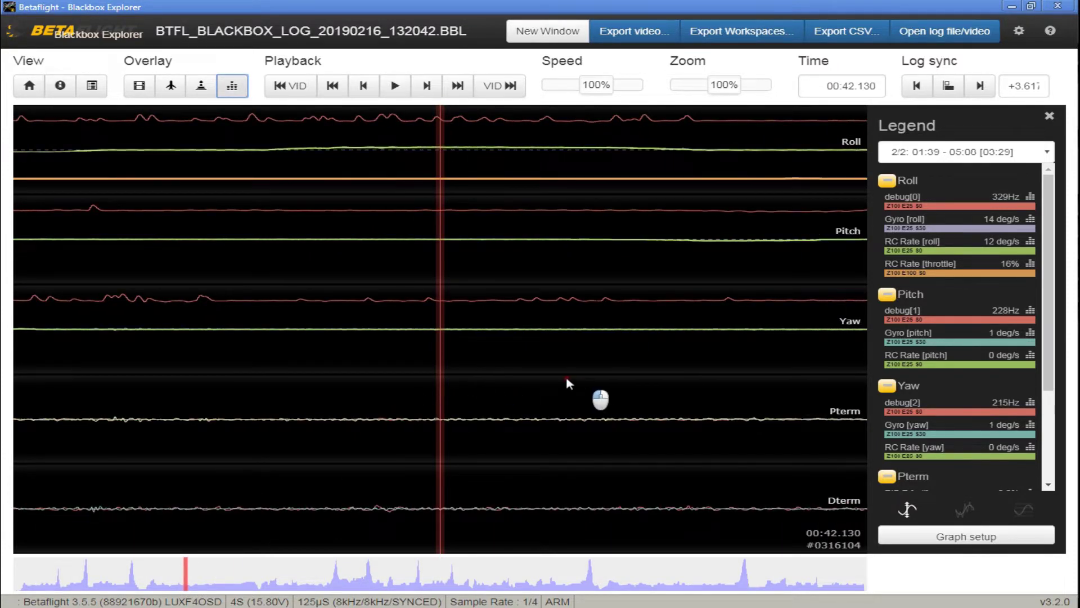
{"action": "left_click_drag", "start_coordinate": [568, 382], "coordinate": [437, 398]}
{"action": "mouse_move", "coordinate": [565, 394]}
{"action": "left_mouse_down"}
{"action": "mouse_move", "coordinate": [437, 398]}
{"action": "mouse_move", "coordinate": [312, 421]}
{"action": "left_mouse_up"}
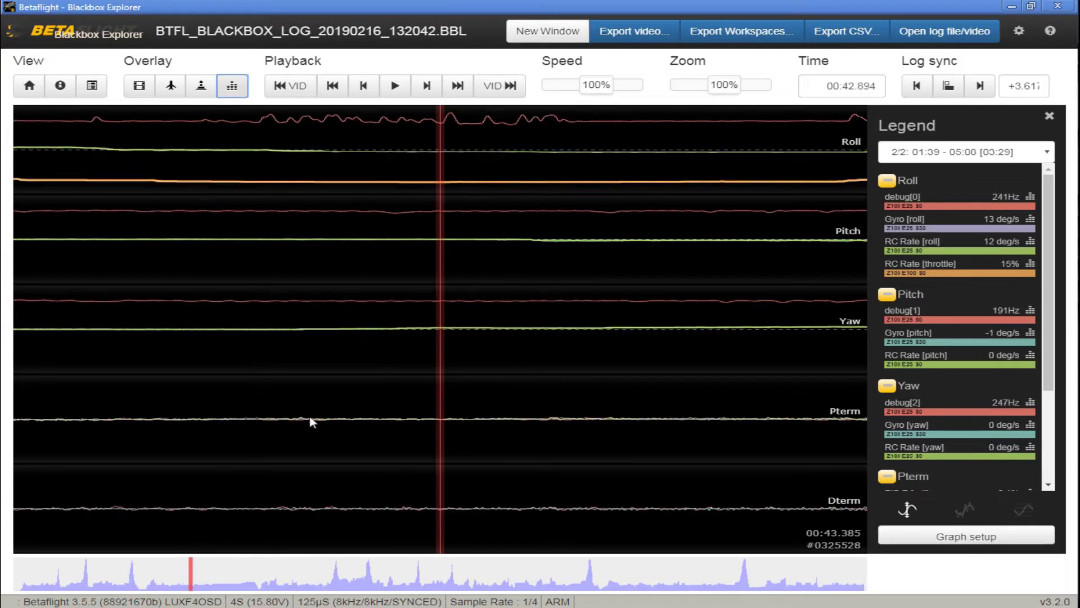
{"action": "left_click_drag", "start_coordinate": [578, 400], "coordinate": [354, 390]}
{"action": "left_click_drag", "start_coordinate": [613, 384], "coordinate": [519, 390]}
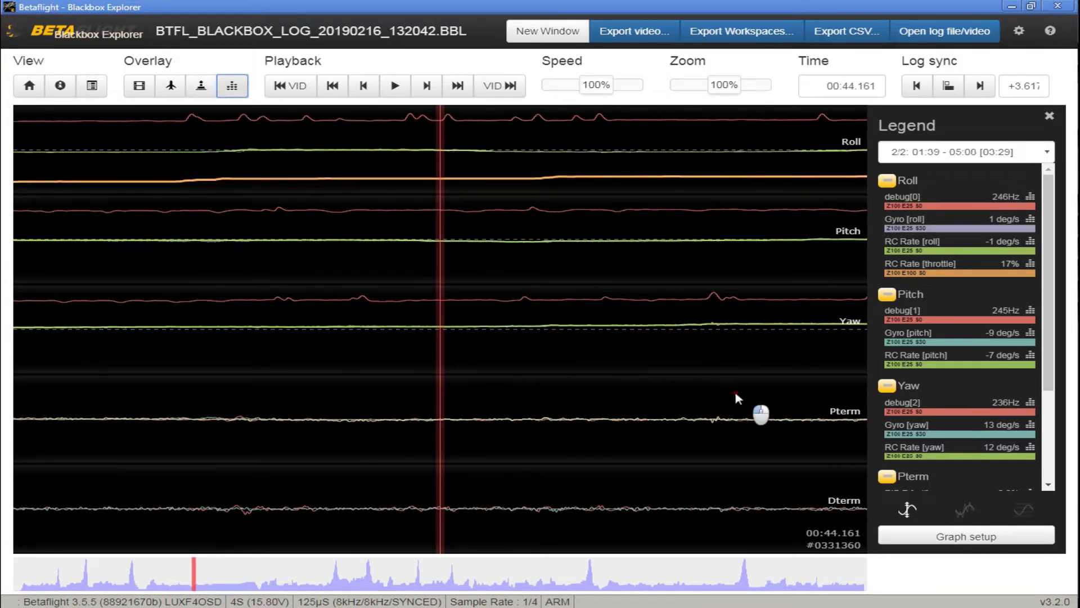
{"action": "left_click_drag", "start_coordinate": [759, 414], "coordinate": [413, 410]}
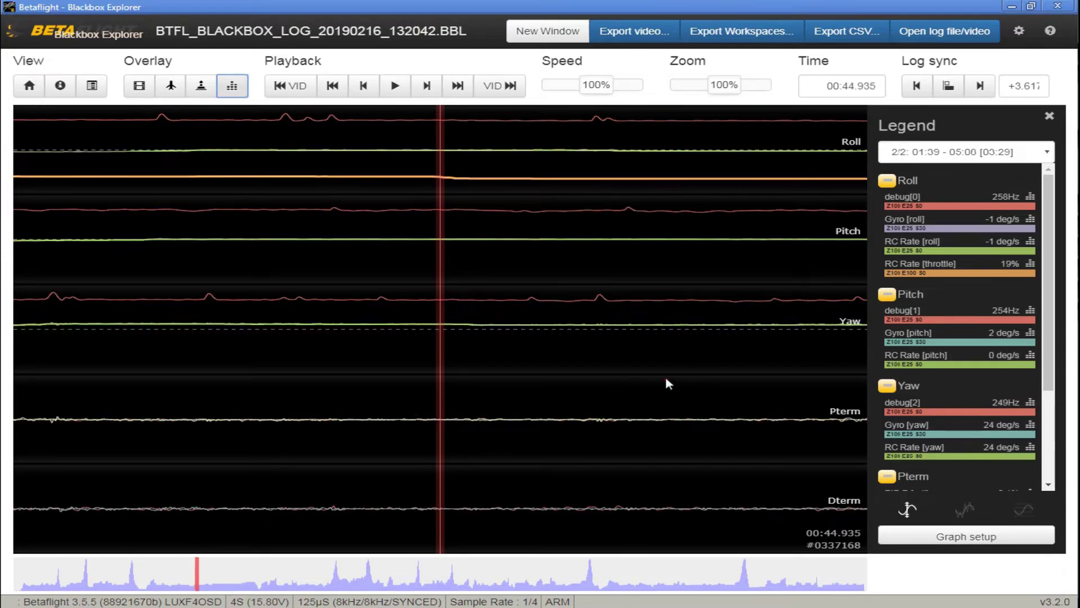
{"action": "left_click_drag", "start_coordinate": [669, 382], "coordinate": [429, 381]}
{"action": "left_click_drag", "start_coordinate": [732, 432], "coordinate": [609, 420]}
{"action": "mouse_move", "coordinate": [764, 414]}
{"action": "left_mouse_down"}
{"action": "mouse_move", "coordinate": [564, 424]}
{"action": "mouse_move", "coordinate": [539, 414]}
{"action": "left_mouse_up"}
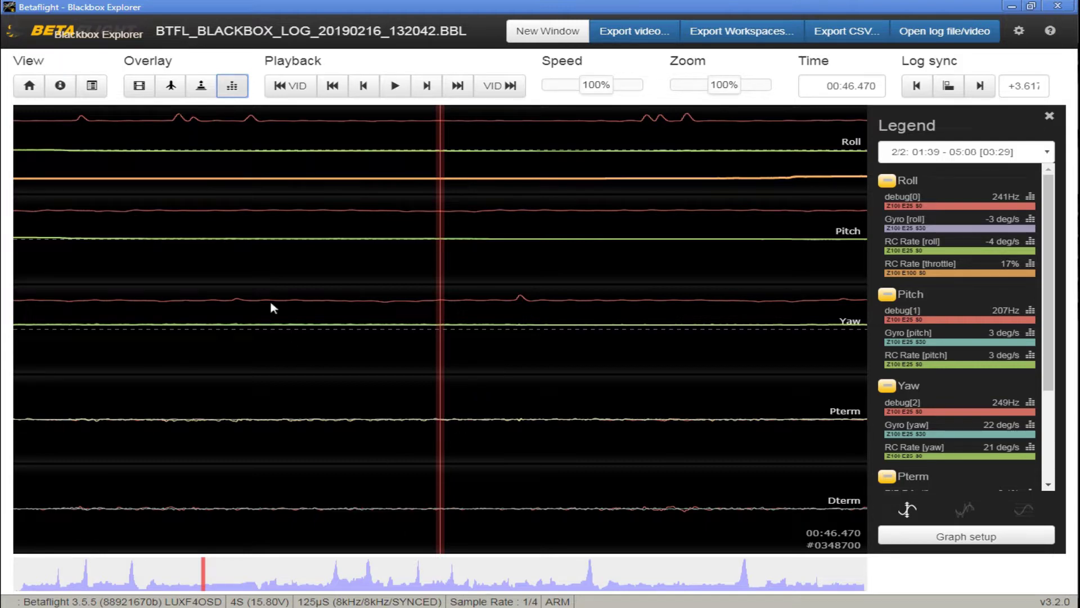
{"action": "left_click", "coordinate": [60, 86]}
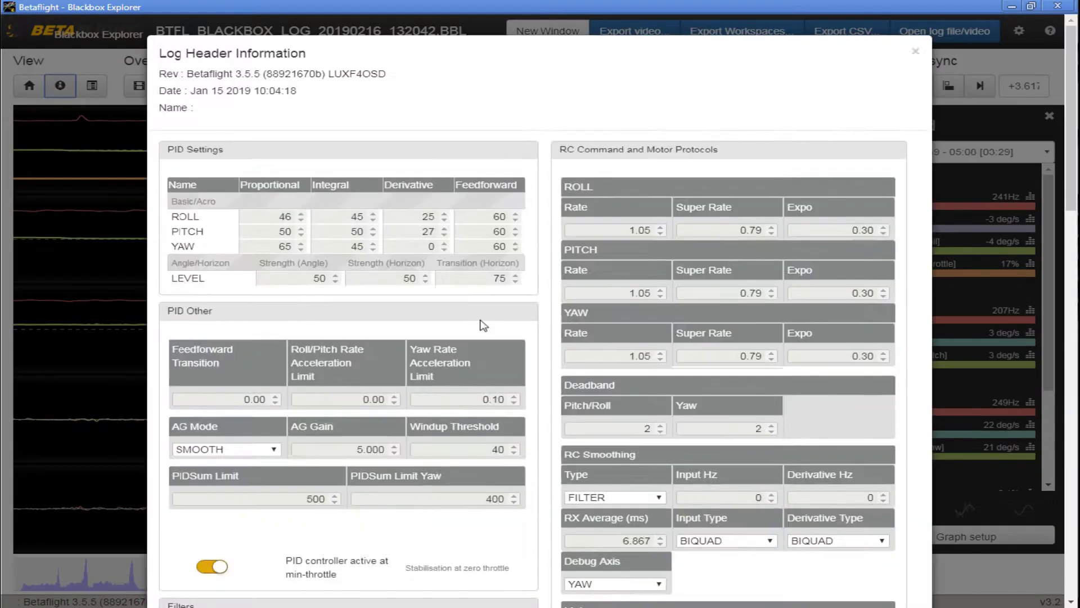
{"action": "scroll", "coordinate": [482, 323], "scroll_direction": "down", "scroll_amount": 10}
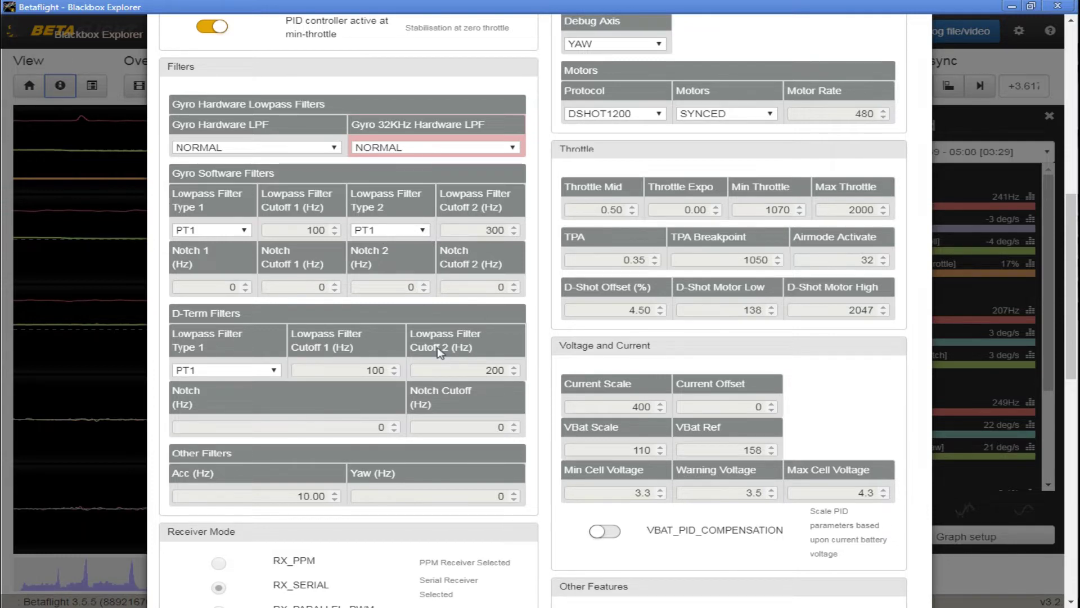
{"action": "left_click", "coordinate": [61, 84]}
{"action": "scroll", "coordinate": [394, 236], "scroll_direction": "down", "scroll_amount": 2}
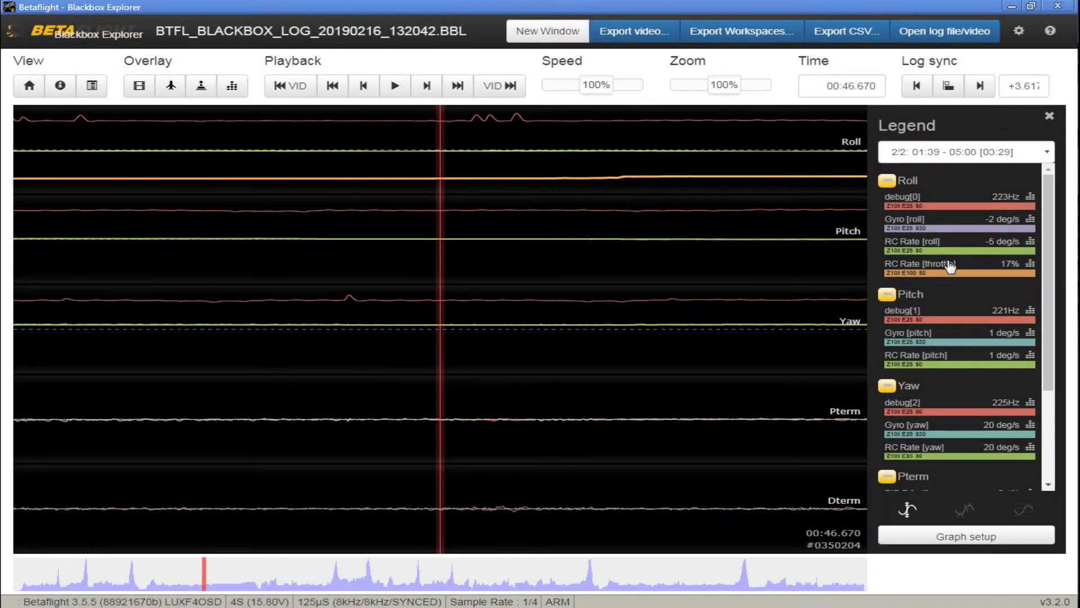
Step: Overlay the debug[3] noise spectrum on the Gyro + PID roll layout, then open another log in a second window
{"action": "key", "text": "2"}
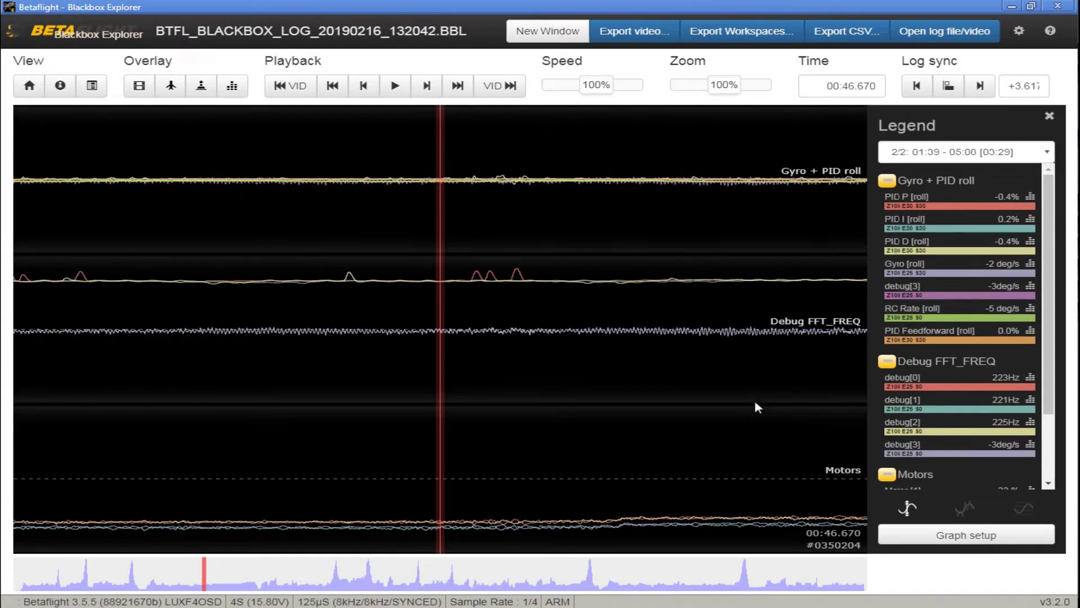
{"action": "left_click", "coordinate": [953, 455]}
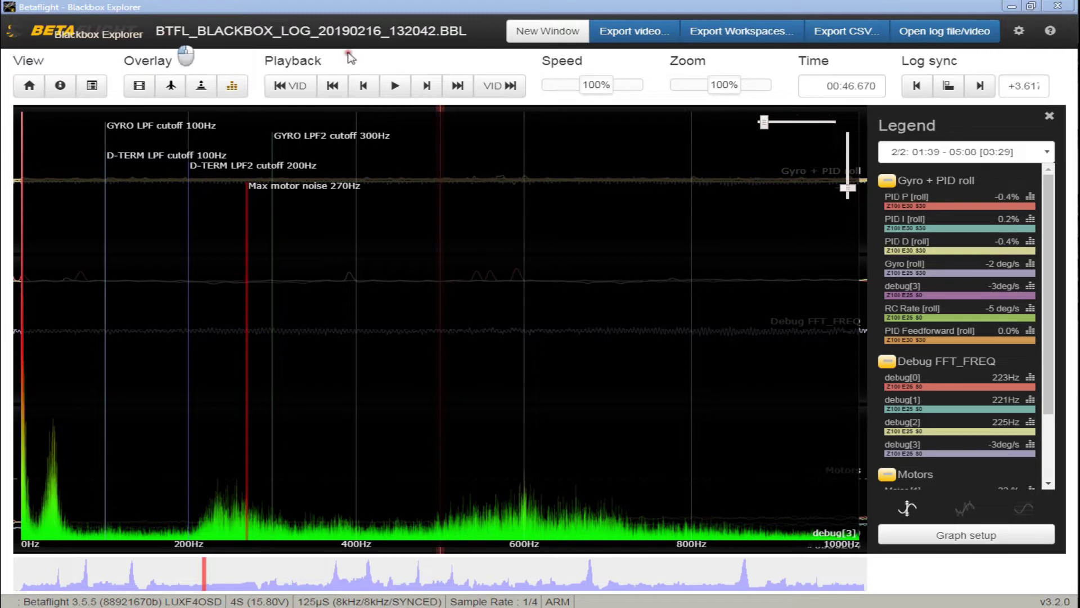
{"action": "left_click", "coordinate": [486, 55]}
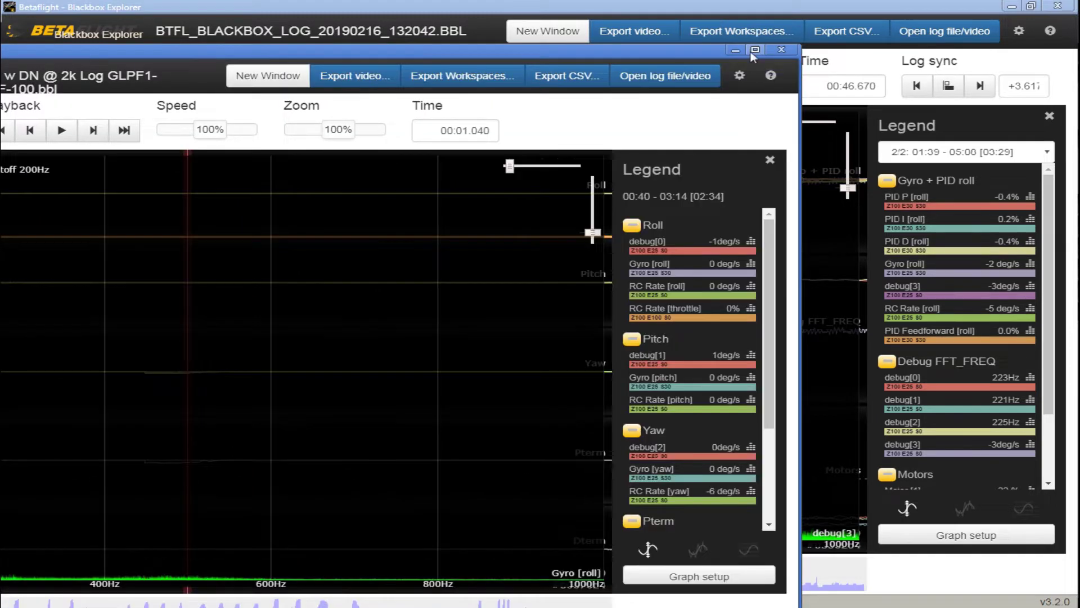
{"action": "double_click", "coordinate": [751, 54]}
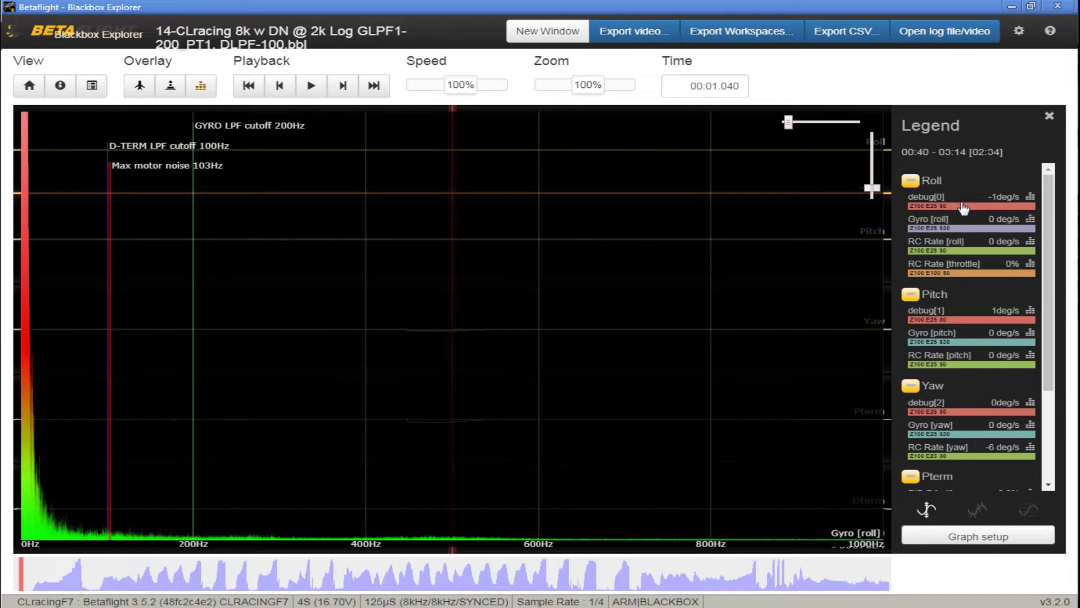
{"action": "left_click", "coordinate": [963, 209]}
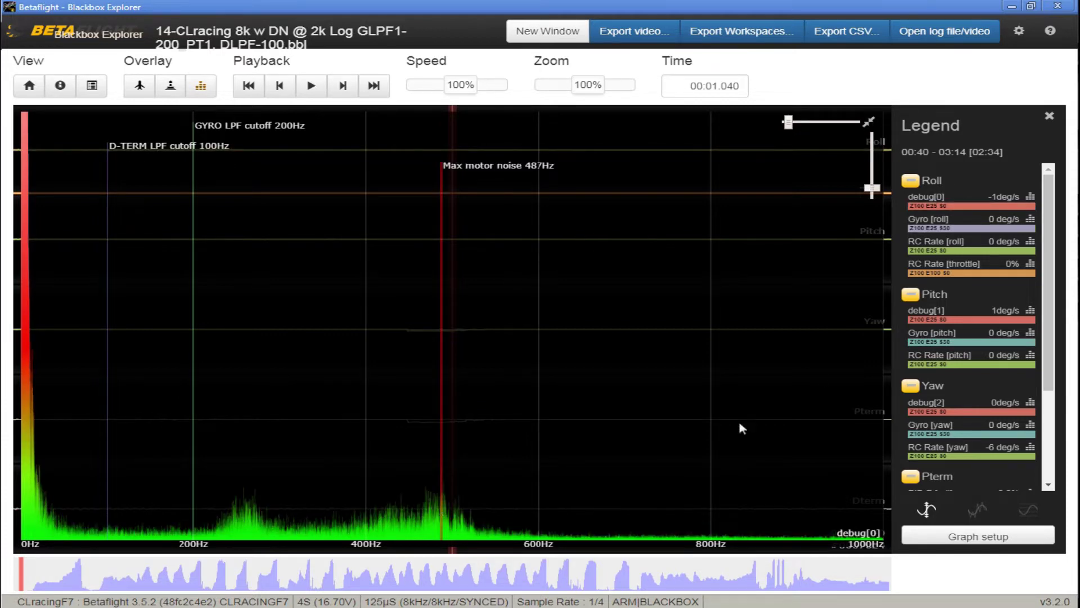
{"action": "left_click", "coordinate": [956, 325]}
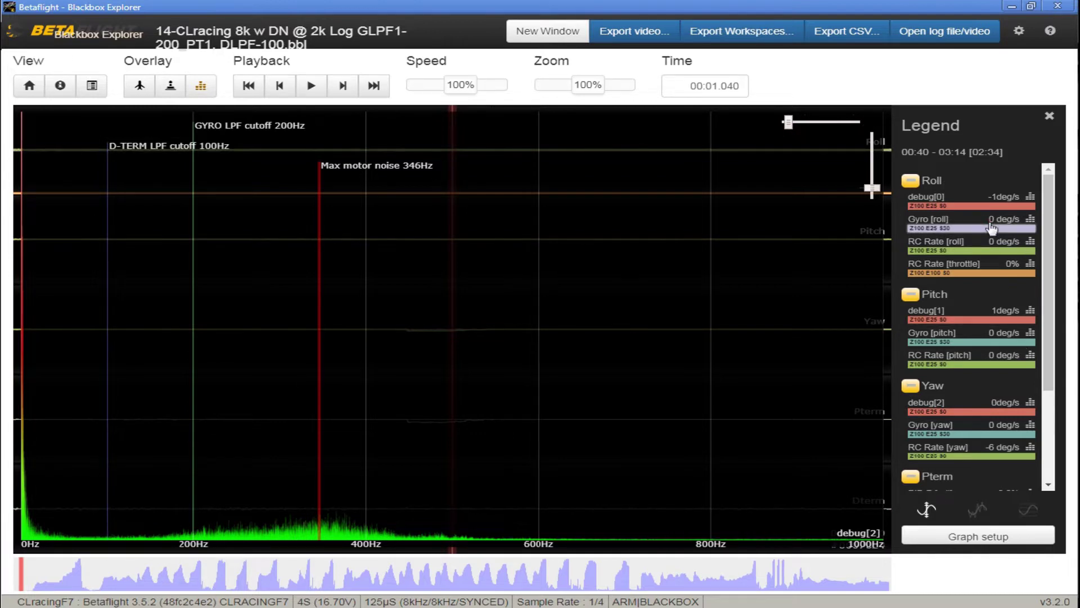
{"action": "left_click", "coordinate": [991, 227]}
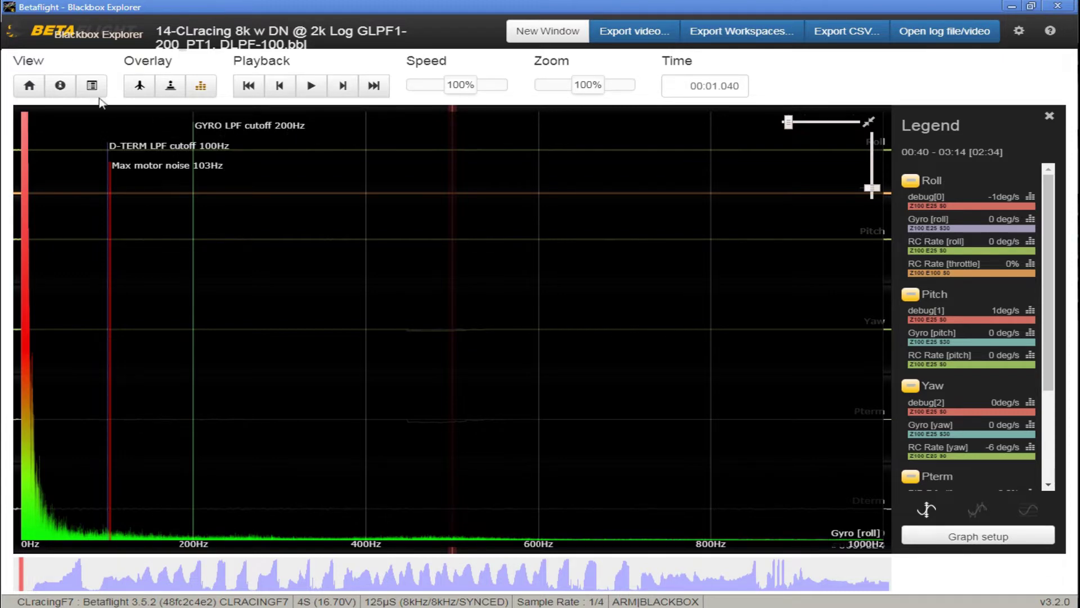
{"action": "left_click", "coordinate": [60, 86]}
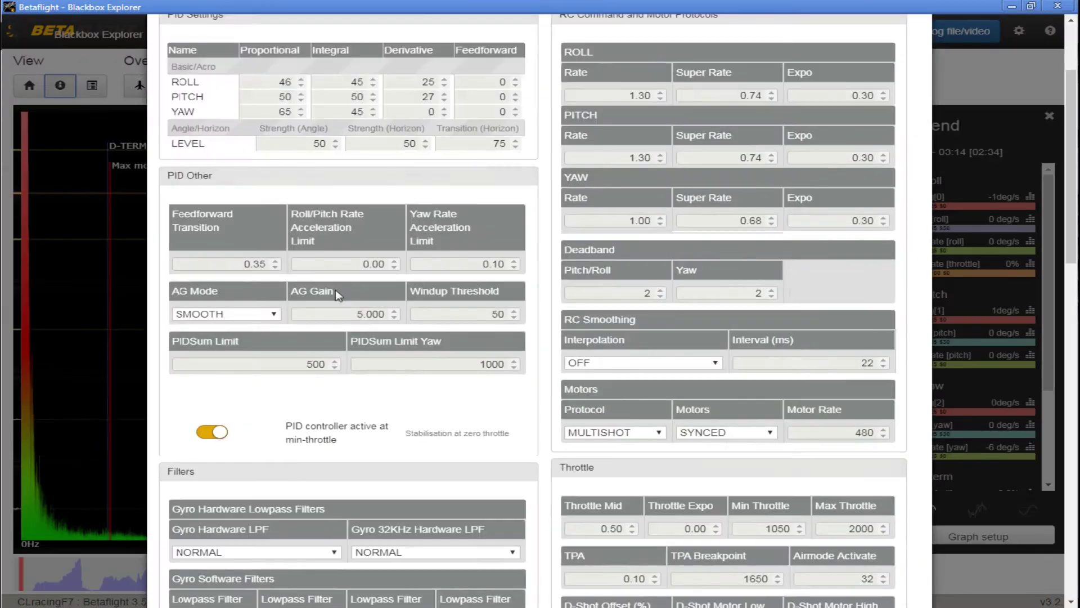
{"action": "scroll", "coordinate": [329, 298], "scroll_direction": "down", "scroll_amount": 4}
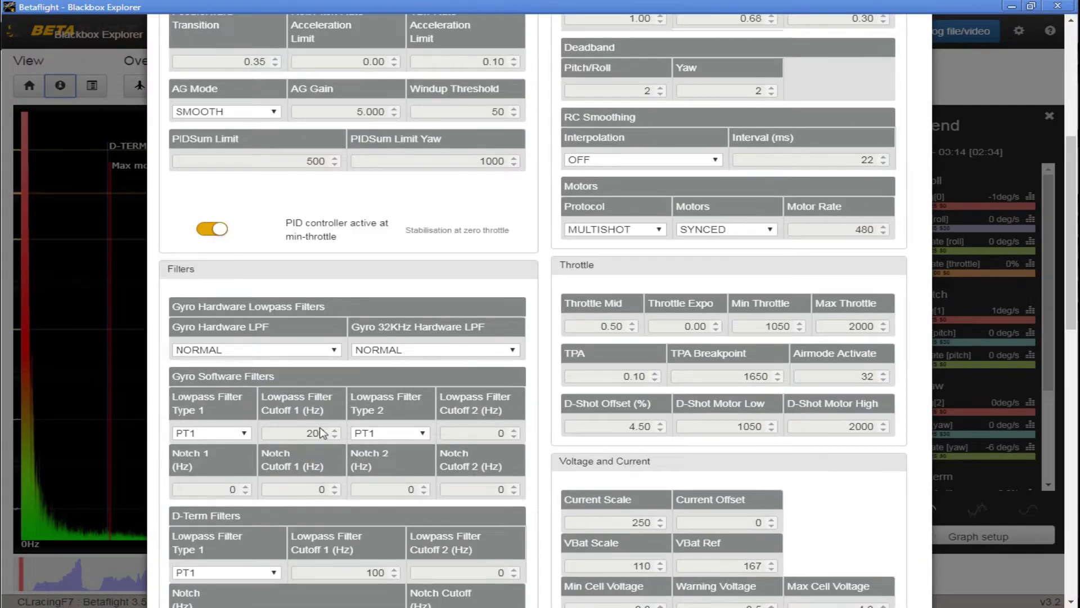
{"action": "scroll", "coordinate": [318, 495], "scroll_direction": "down", "scroll_amount": 1}
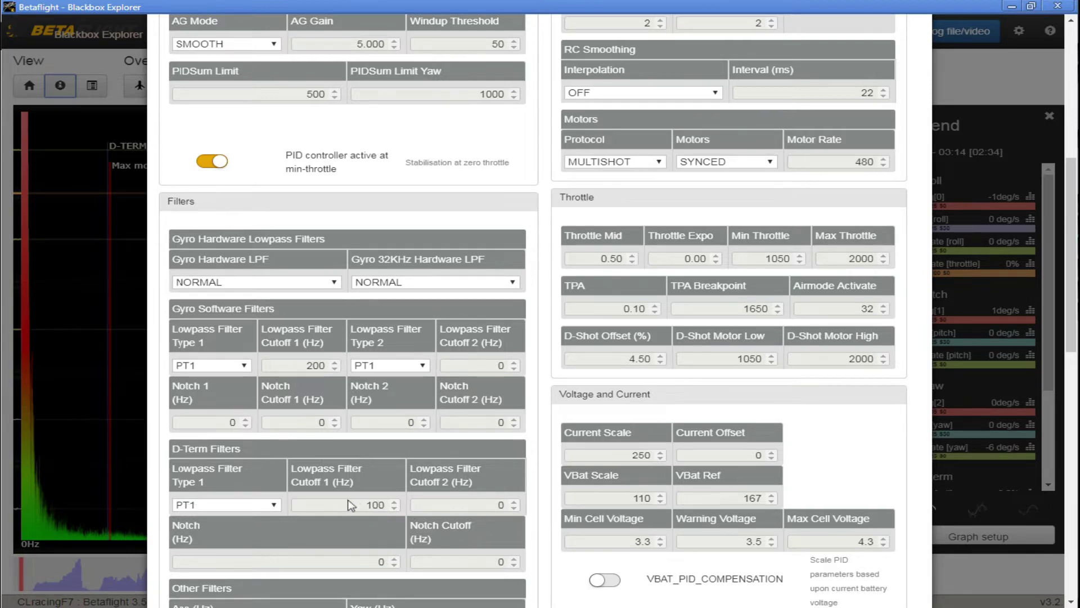
{"action": "scroll", "coordinate": [541, 458], "scroll_direction": "down", "scroll_amount": 15}
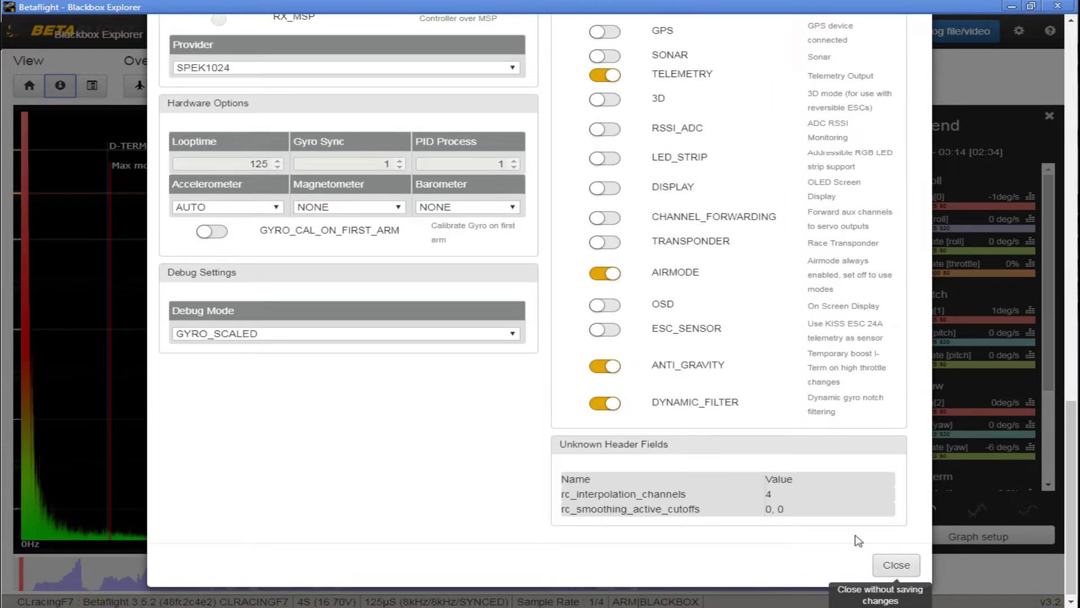
{"action": "left_click", "coordinate": [897, 564]}
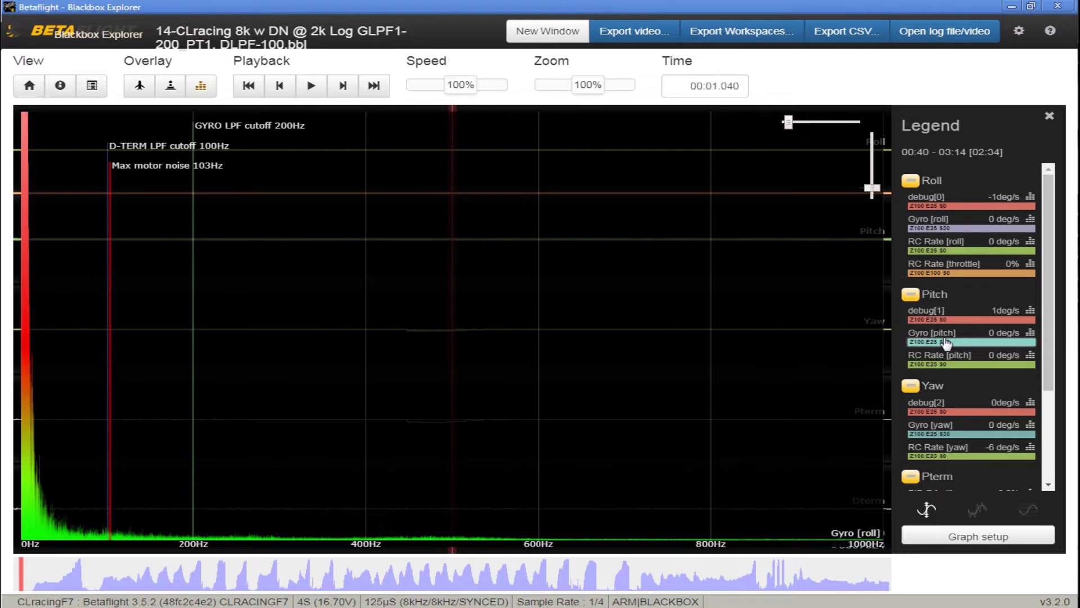
Step: Switch the noise spectrum from Gyro [pitch] to Gyro [yaw], then move to Discord
{"action": "left_click", "coordinate": [945, 342]}
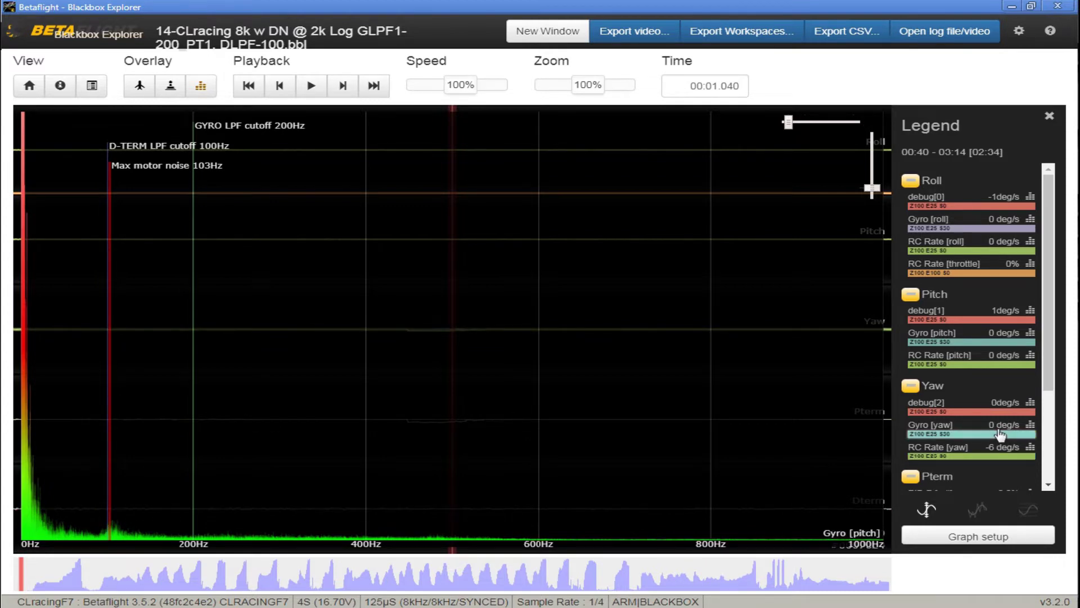
{"action": "left_click", "coordinate": [999, 433]}
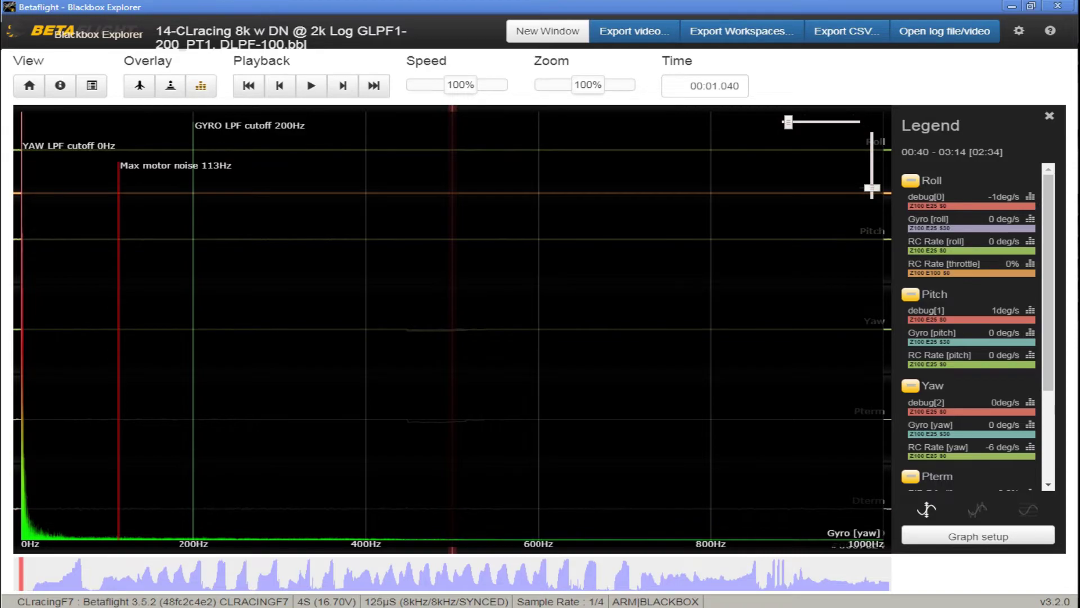
{"action": "key", "text": "alt+Tab"}
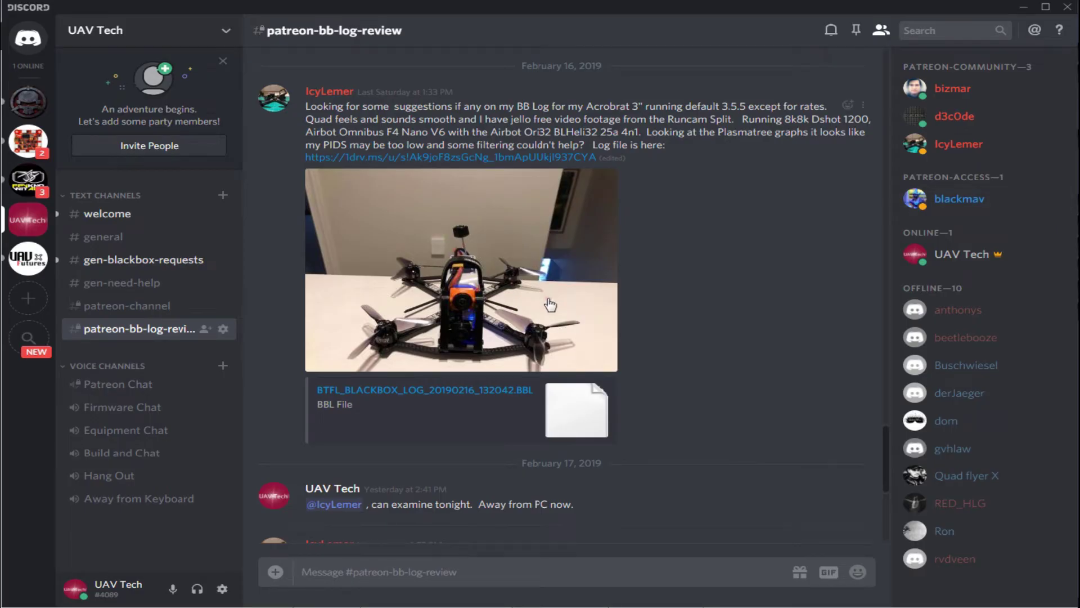
Step: View the pilot's enlarged drone photo in the log review request, then return to the calculator workbook
{"action": "left_click", "coordinate": [547, 298]}
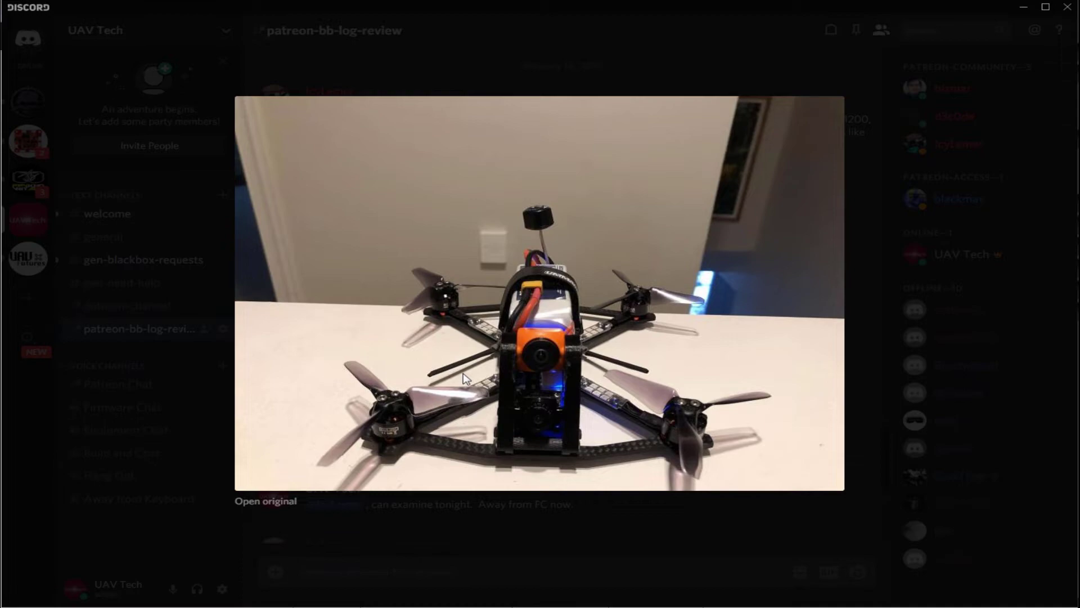
{"action": "left_click", "coordinate": [628, 63]}
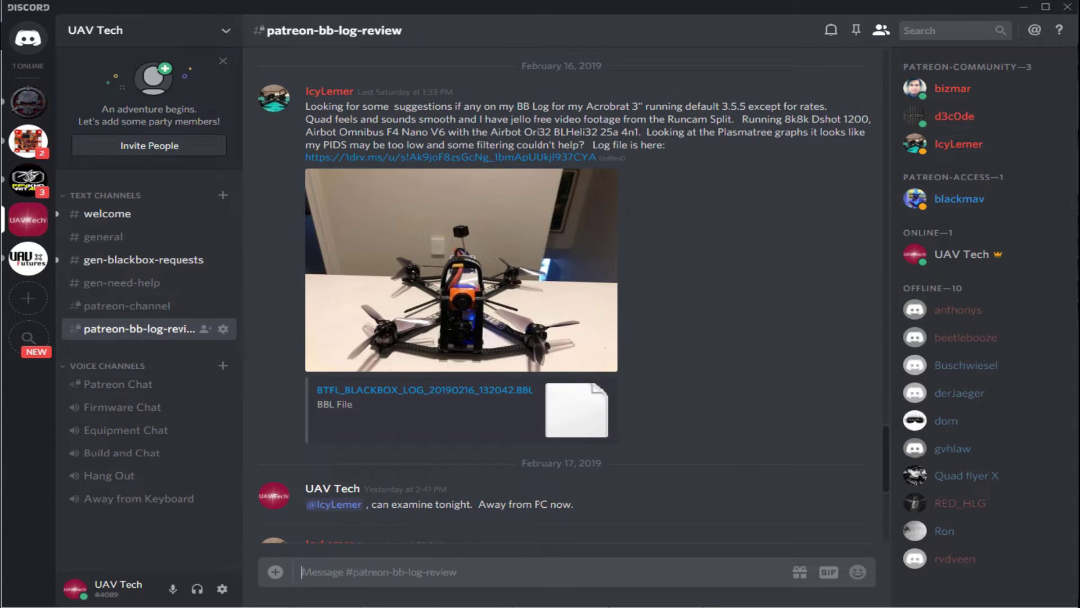
{"action": "key", "text": "alt+Tab"}
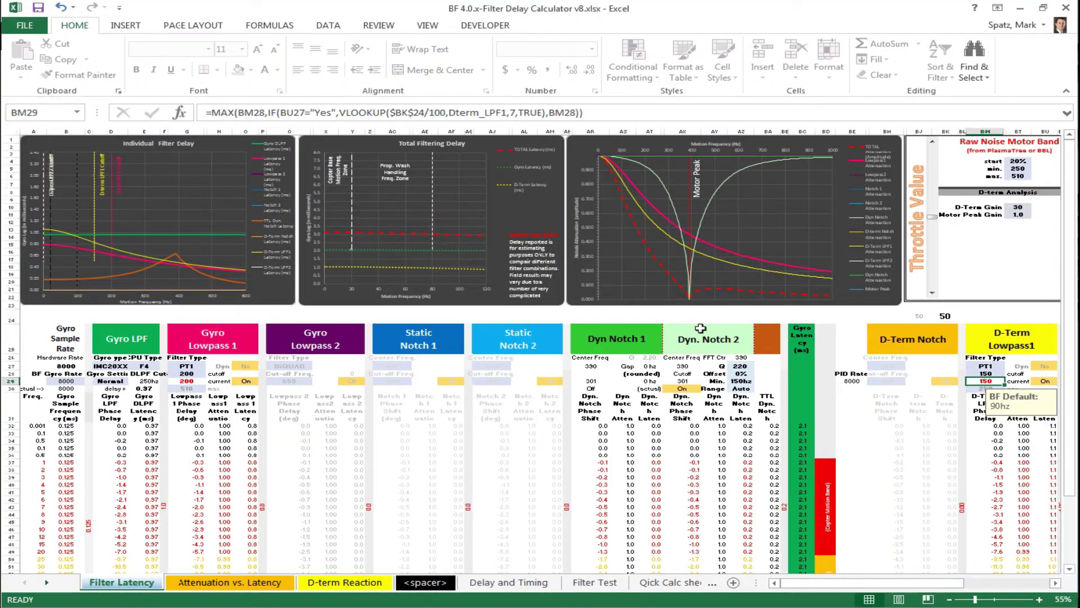
Step: Enter a D-Term Lowpass1 cutoff of 100 and a dynamic notch Q of 120 in the calculator
{"action": "type", "text": "100"}
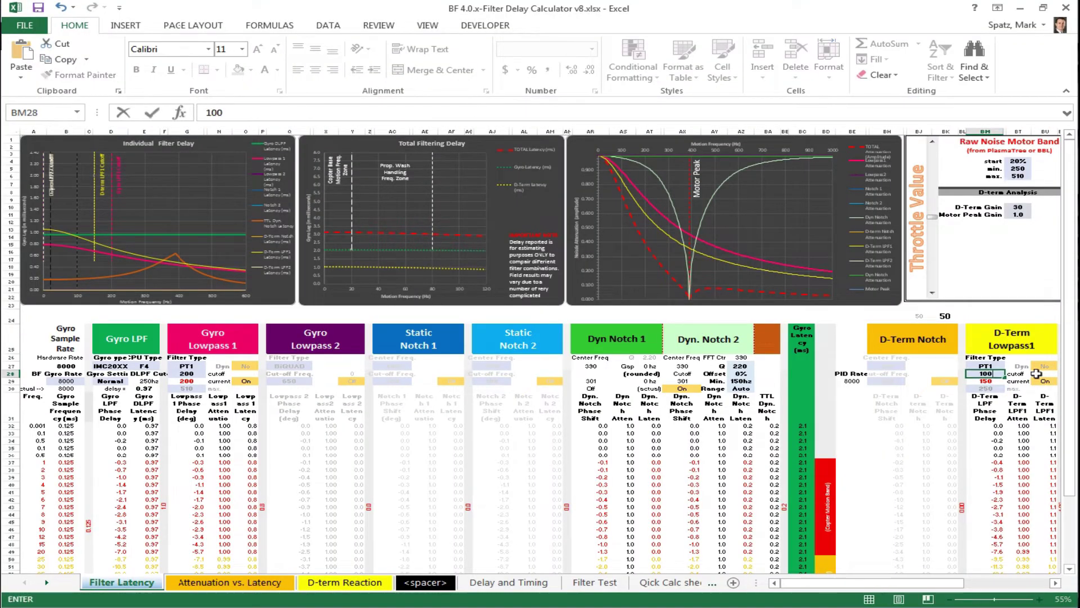
{"action": "key", "text": "Return"}
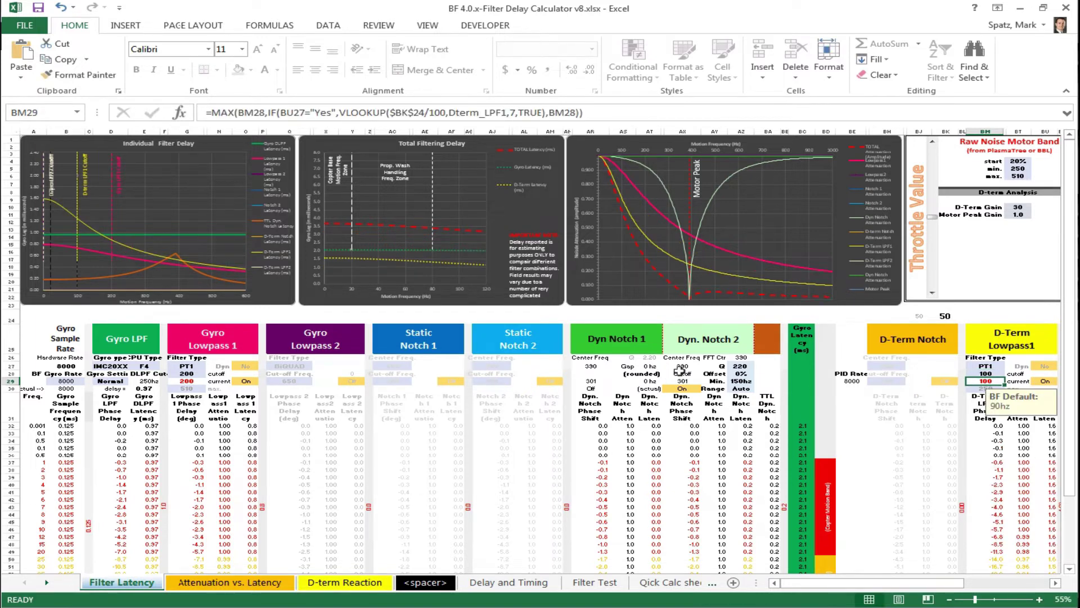
{"action": "left_click", "coordinate": [741, 366]}
{"action": "type", "text": "12"}
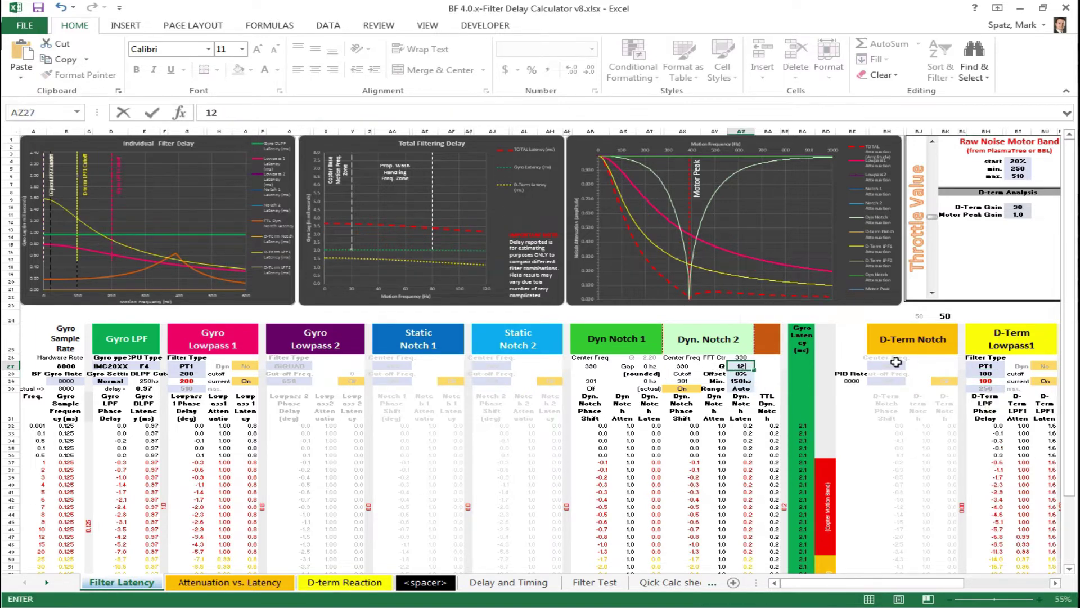
{"action": "type", "text": "0"}
{"action": "key", "text": "Return"}
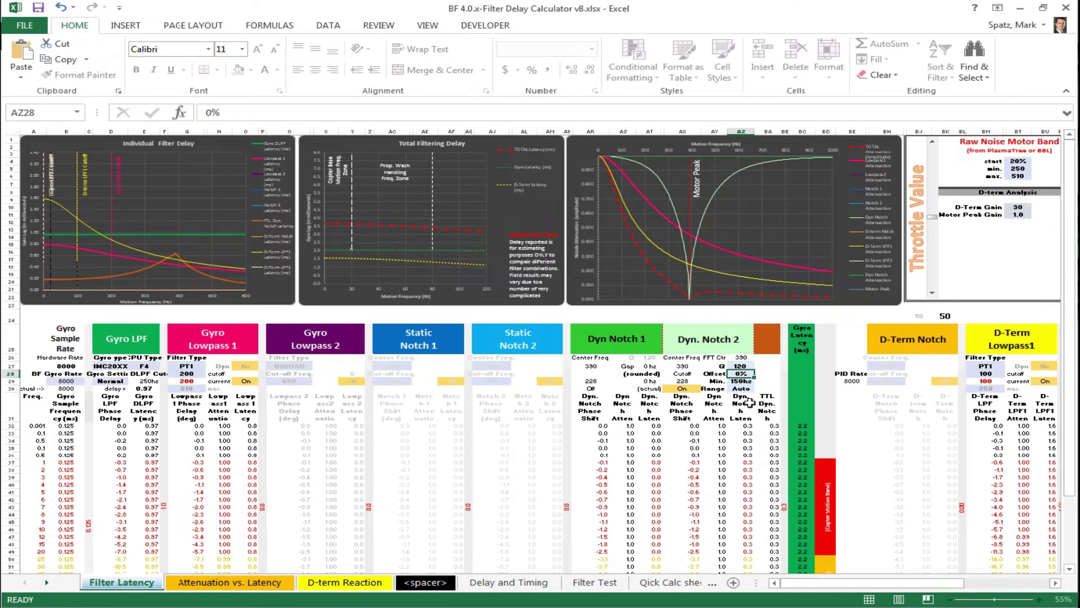
{"action": "left_click_drag", "start_coordinate": [839, 583], "coordinate": [881, 584]}
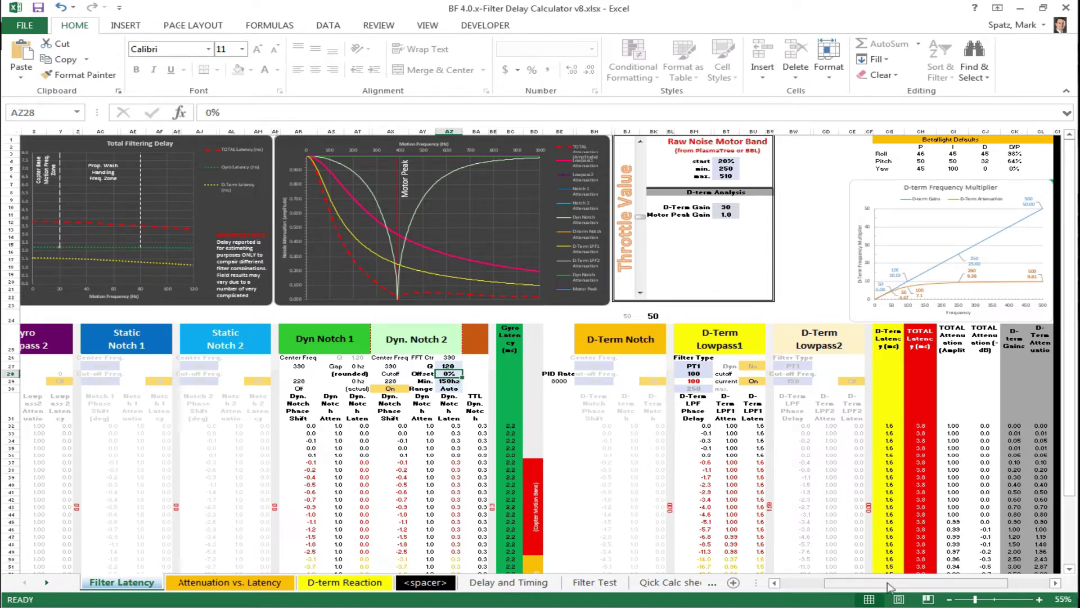
{"action": "left_click_drag", "start_coordinate": [889, 585], "coordinate": [849, 587]}
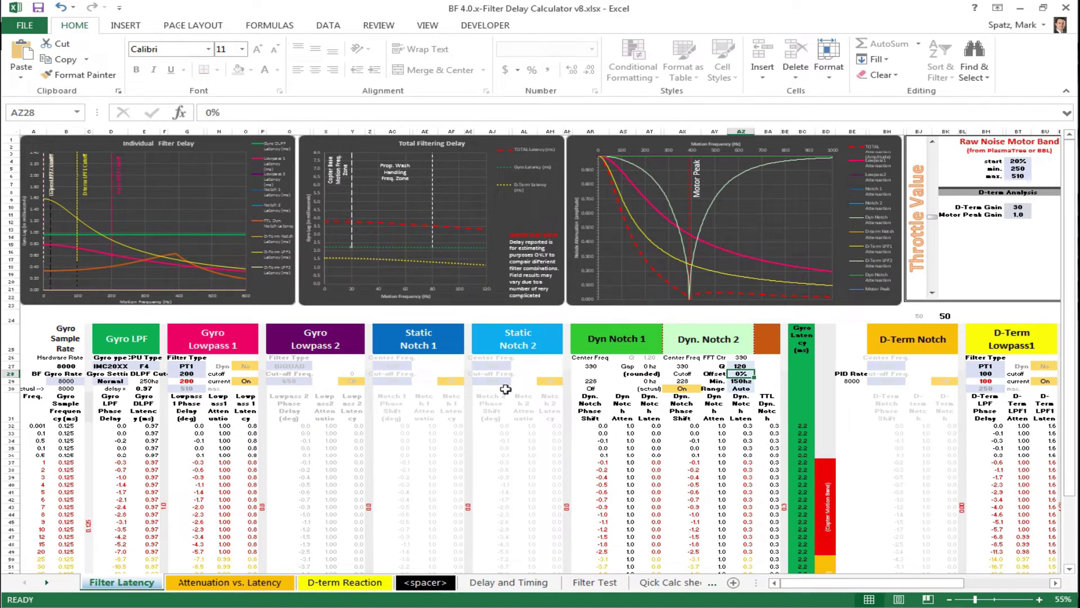
{"action": "left_click_drag", "start_coordinate": [838, 585], "coordinate": [853, 586]}
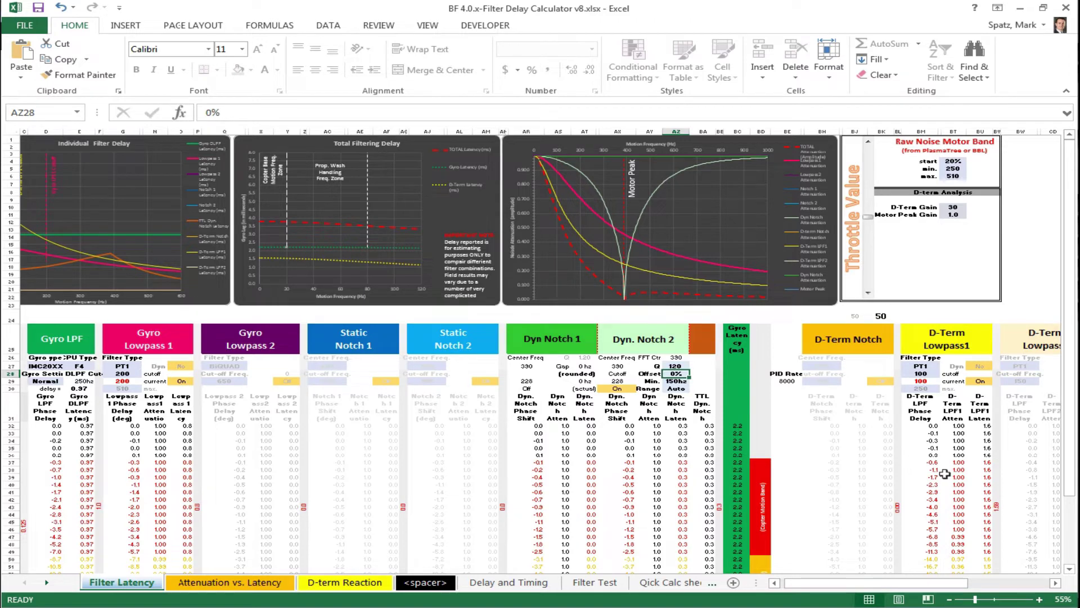
Step: Raise the D-Term Lowpass1 cutoff in BM28 to 200, review the result, and minimize Excel
{"action": "left_click", "coordinate": [931, 374]}
{"action": "type", "text": "200"}
{"action": "key", "text": "Return"}
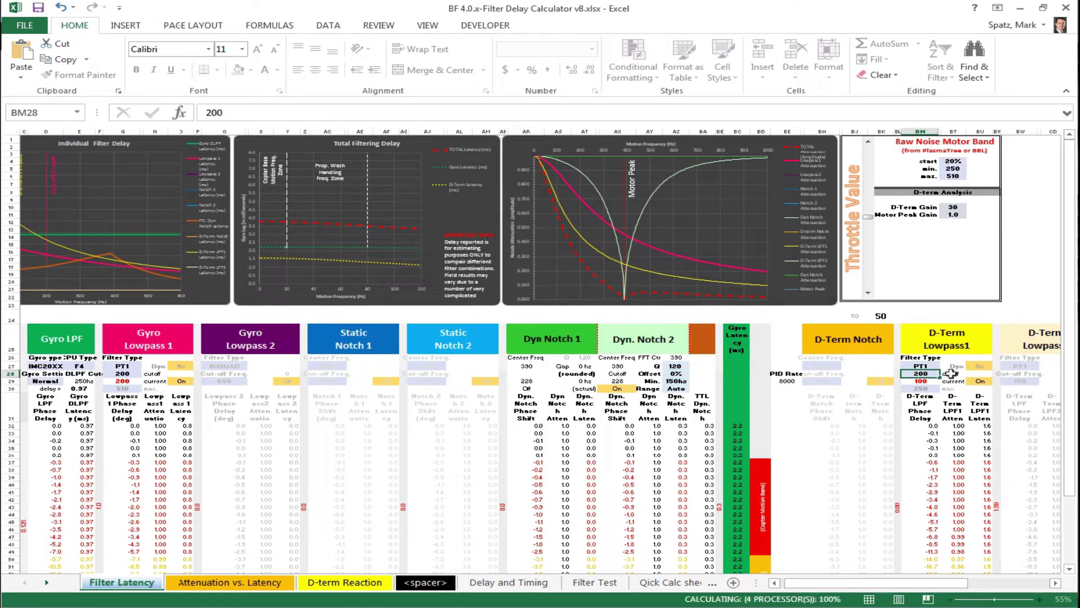
{"action": "left_click_drag", "start_coordinate": [940, 587], "coordinate": [979, 585]}
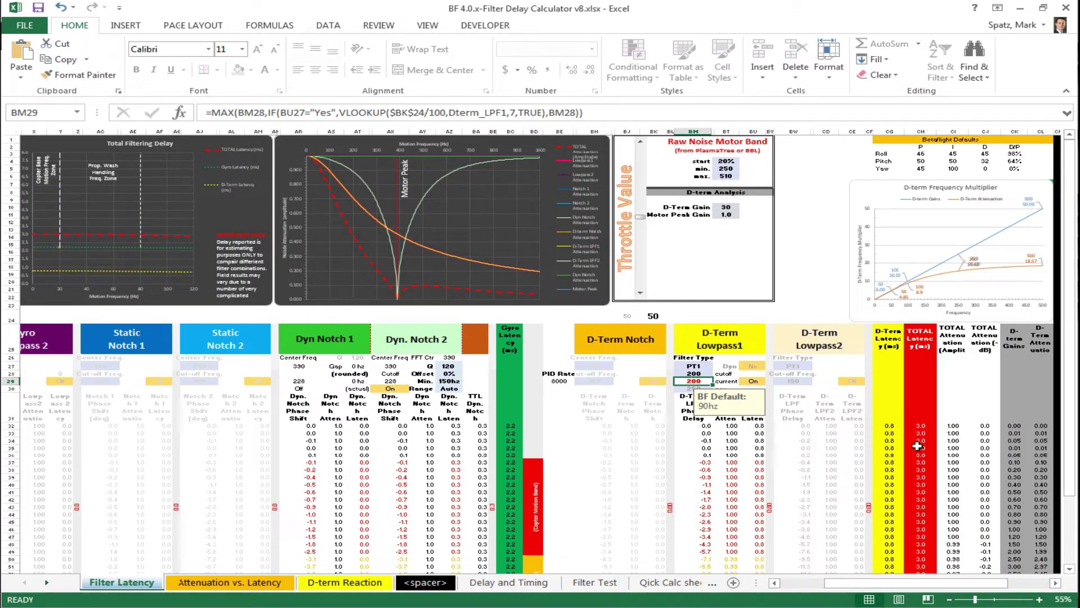
{"action": "left_click_drag", "start_coordinate": [937, 588], "coordinate": [848, 569]}
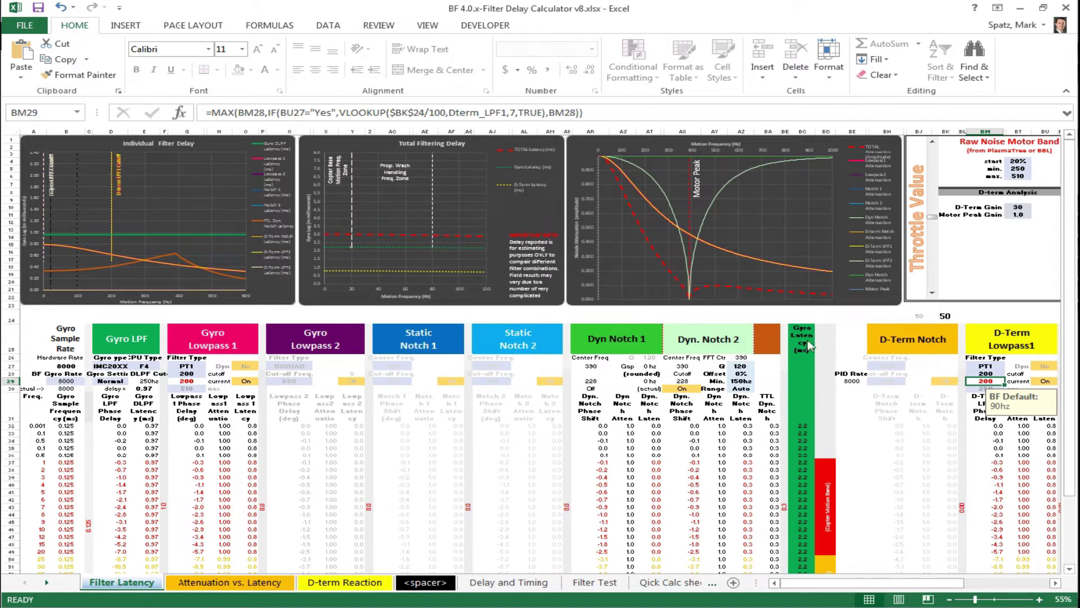
{"action": "left_click", "coordinate": [1017, 12]}
Step: Return to Blackbox Explorer and hide the spectrum to show the log traces
{"action": "key", "text": "alt+Tab"}
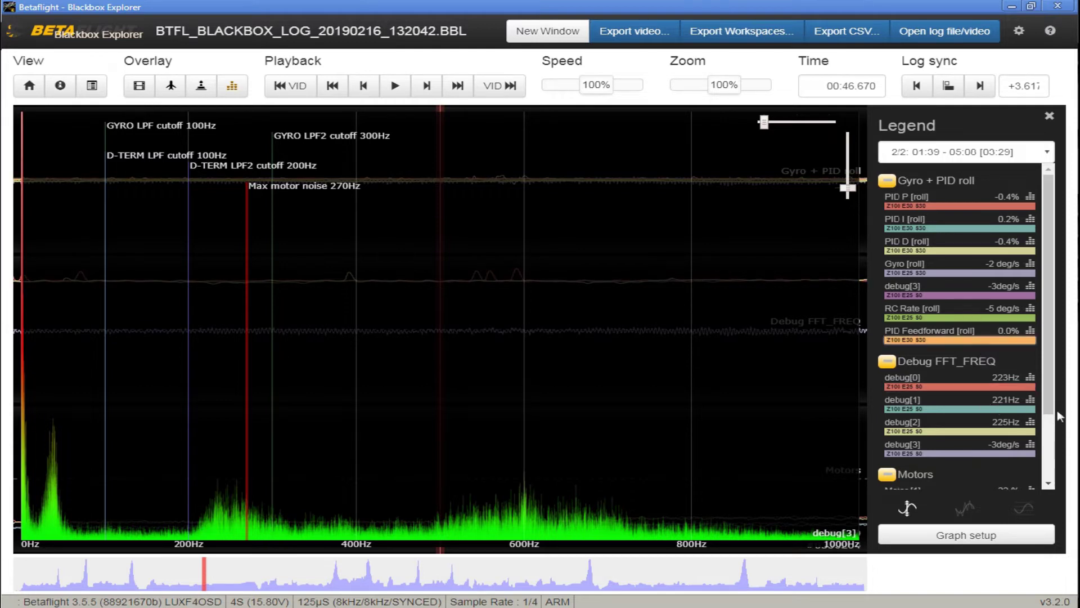
{"action": "left_click_drag", "start_coordinate": [1062, 416], "coordinate": [1047, 461]}
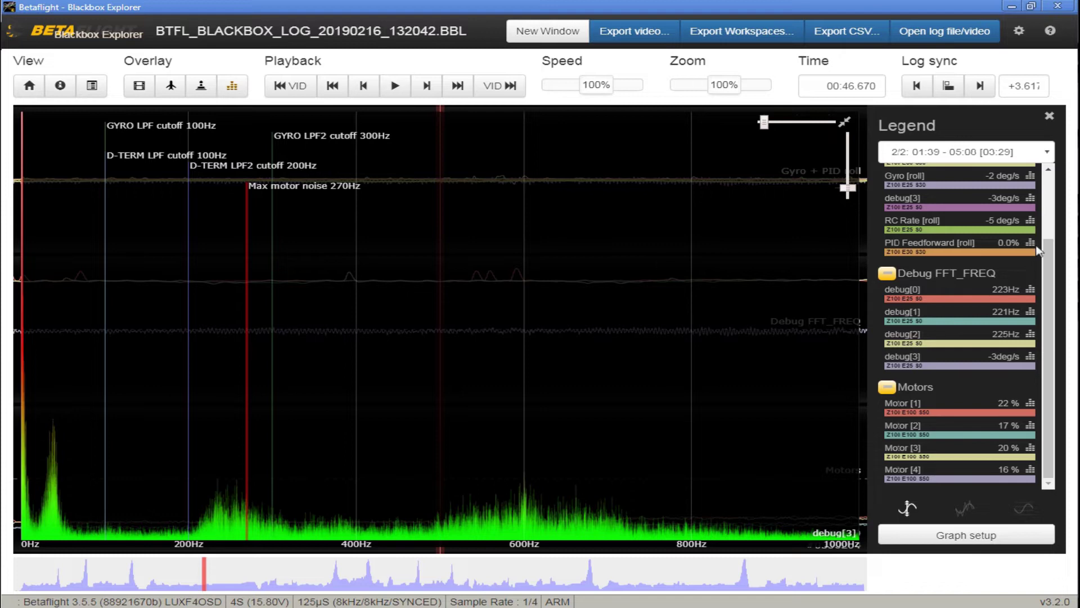
{"action": "left_click", "coordinate": [1049, 214]}
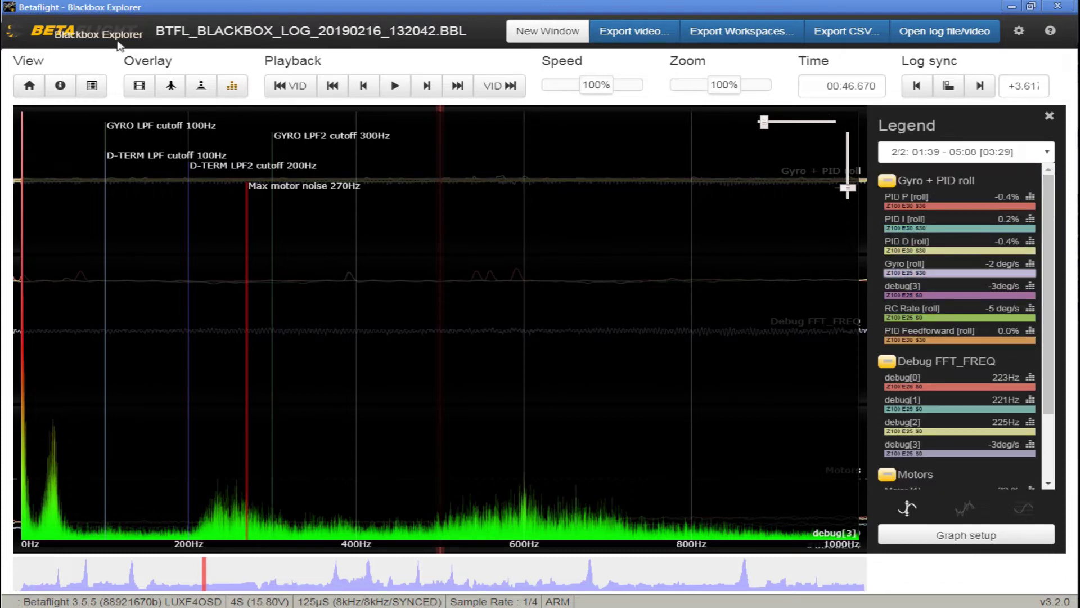
{"action": "left_click", "coordinate": [231, 88]}
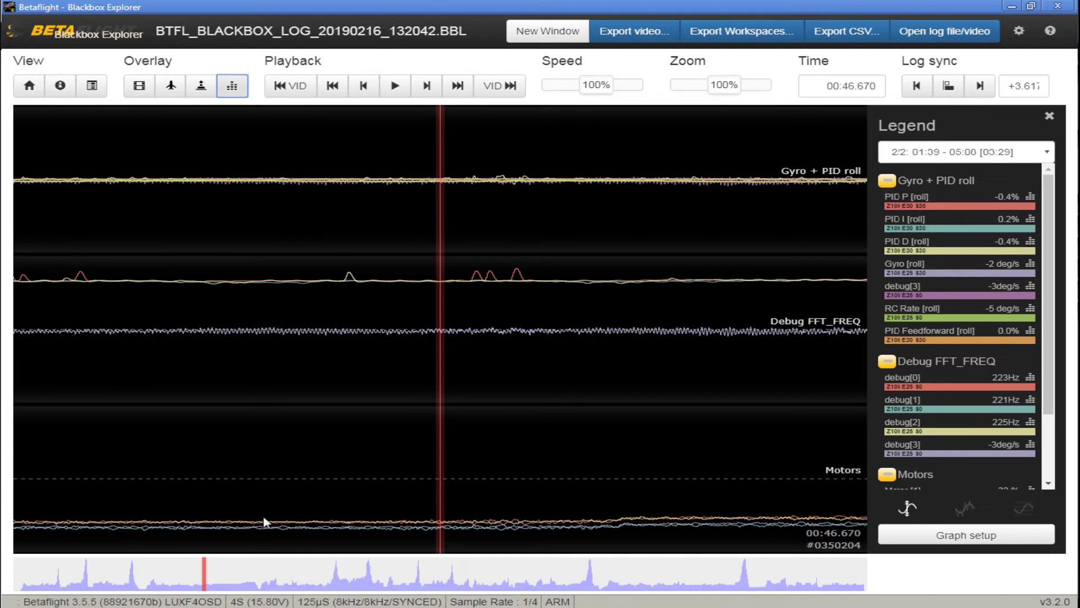
Step: Position the log at the throttle-up near 01:18.552 and show the Gyro [roll] spectrum
{"action": "left_click", "coordinate": [247, 585]}
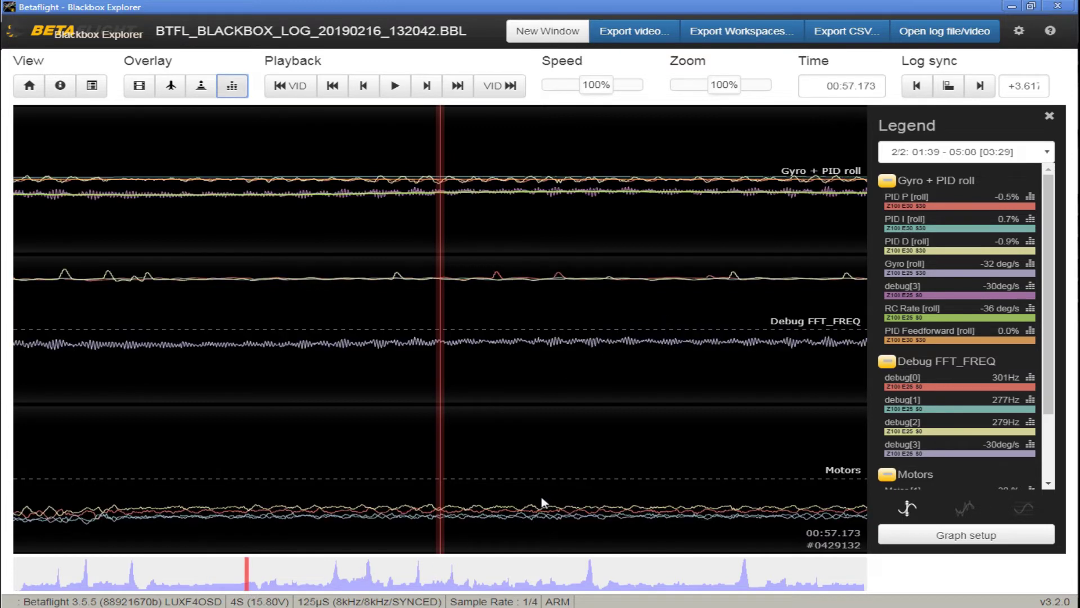
{"action": "scroll", "coordinate": [264, 489], "scroll_direction": "down", "scroll_amount": 2}
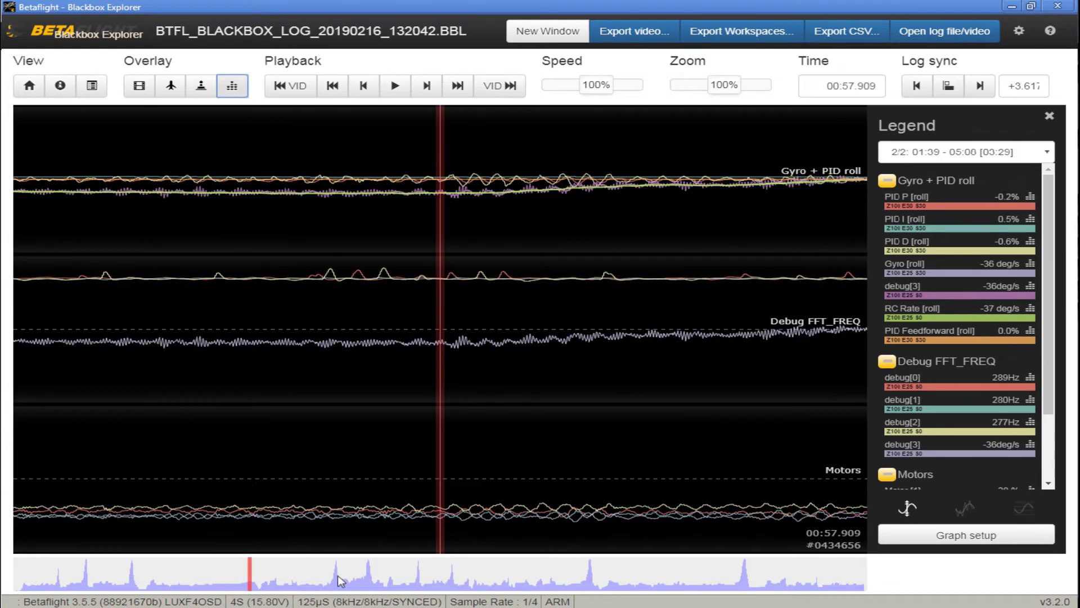
{"action": "left_click", "coordinate": [336, 582]}
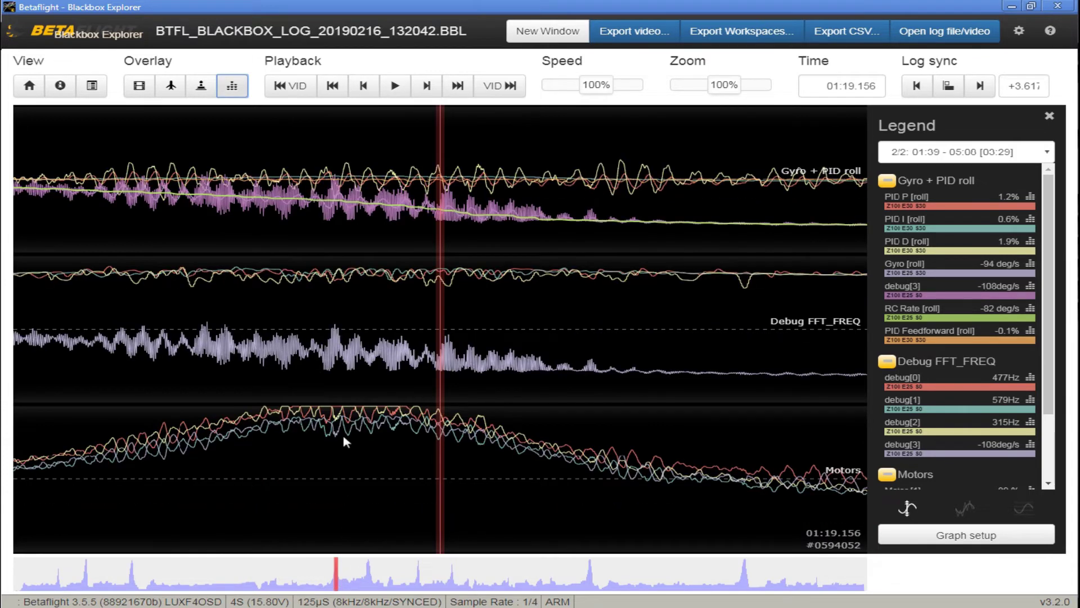
{"action": "left_click_drag", "start_coordinate": [340, 431], "coordinate": [383, 436]}
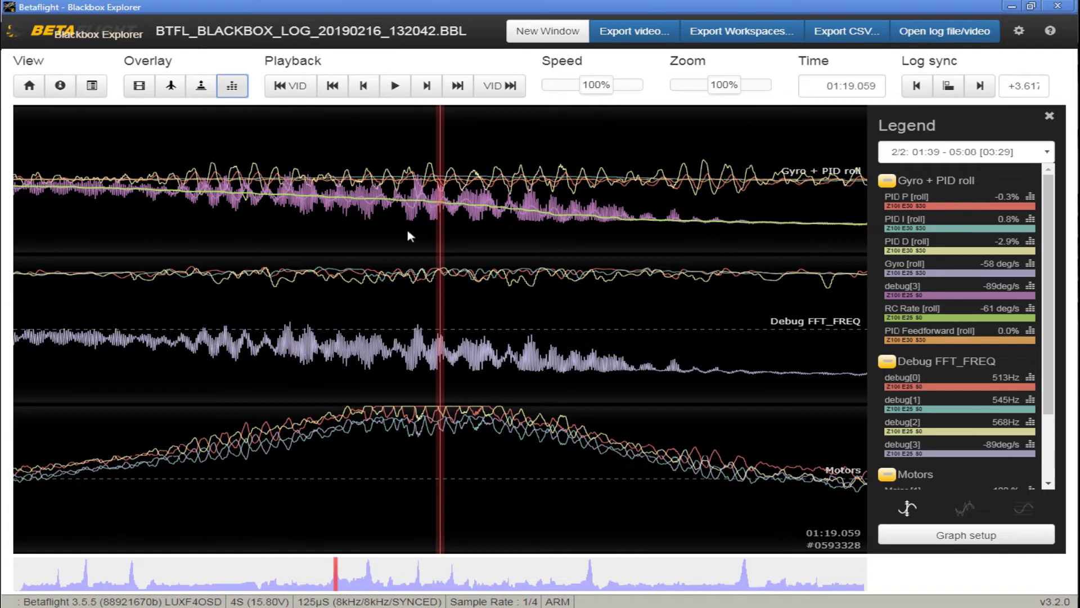
{"action": "left_click_drag", "start_coordinate": [417, 226], "coordinate": [496, 233]}
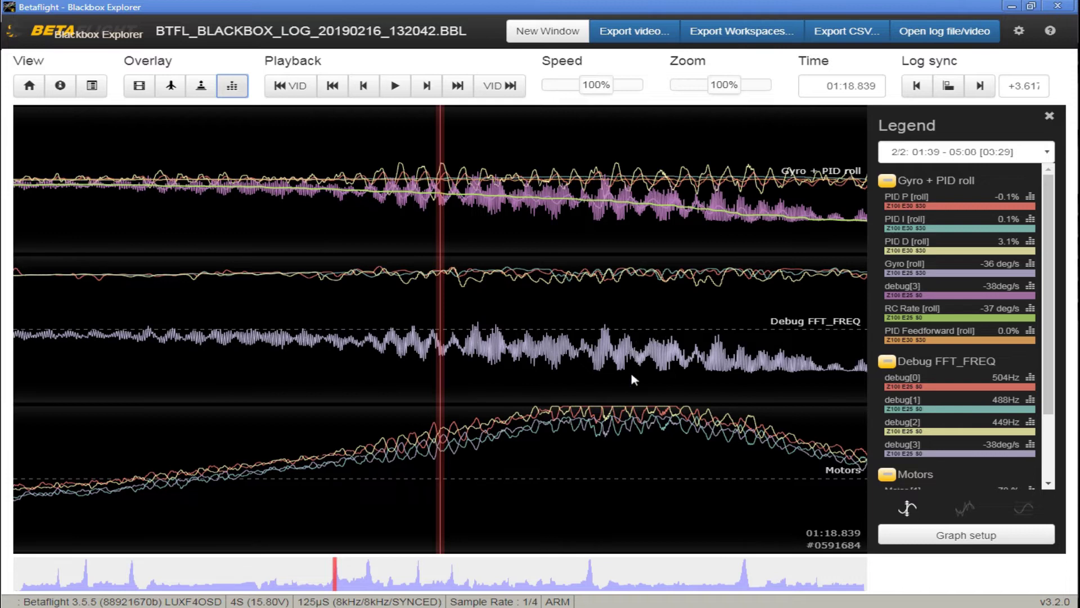
{"action": "left_click_drag", "start_coordinate": [489, 434], "coordinate": [624, 422]}
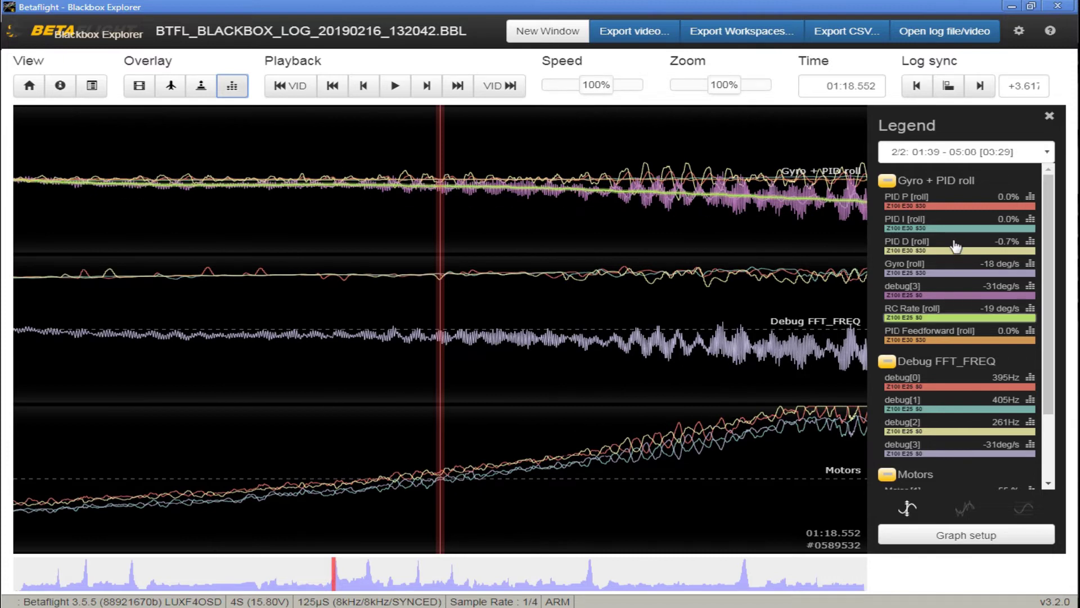
{"action": "left_click", "coordinate": [935, 274]}
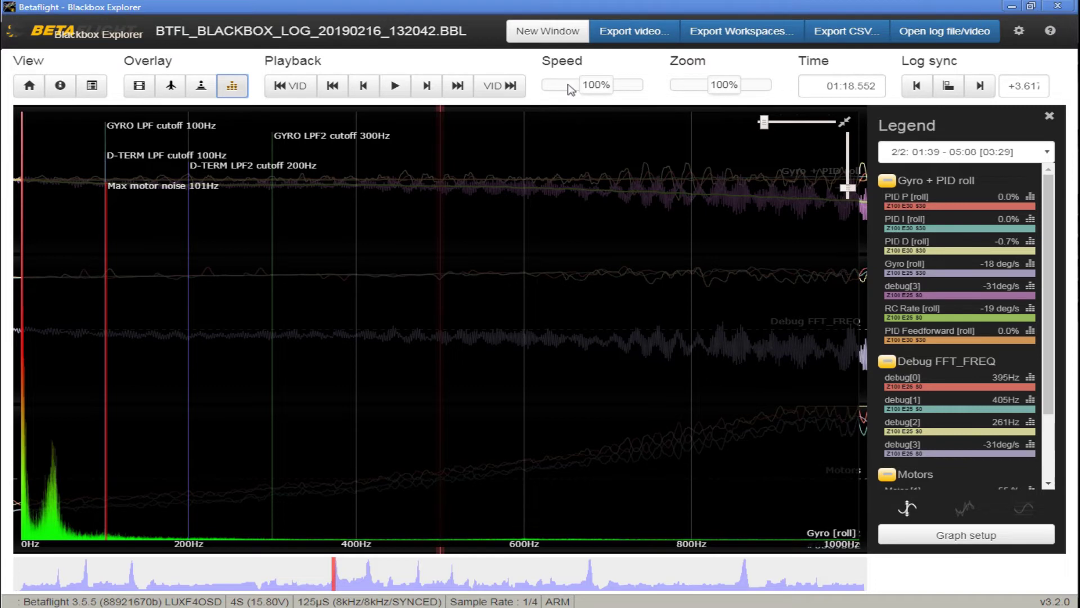
{"action": "left_click_drag", "start_coordinate": [763, 123], "coordinate": [829, 123]}
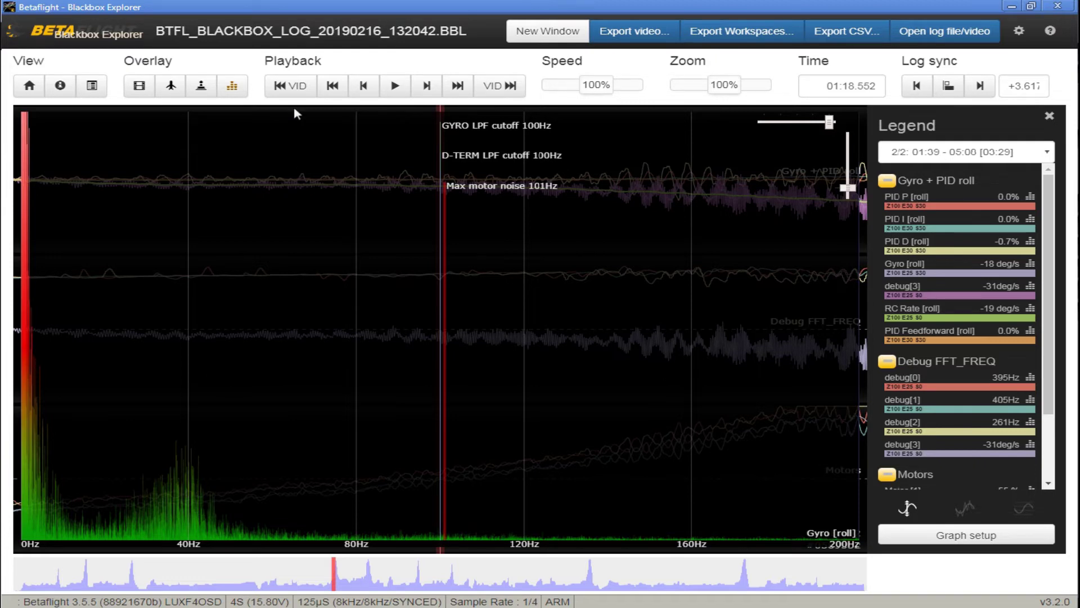
{"action": "left_click", "coordinate": [232, 86]}
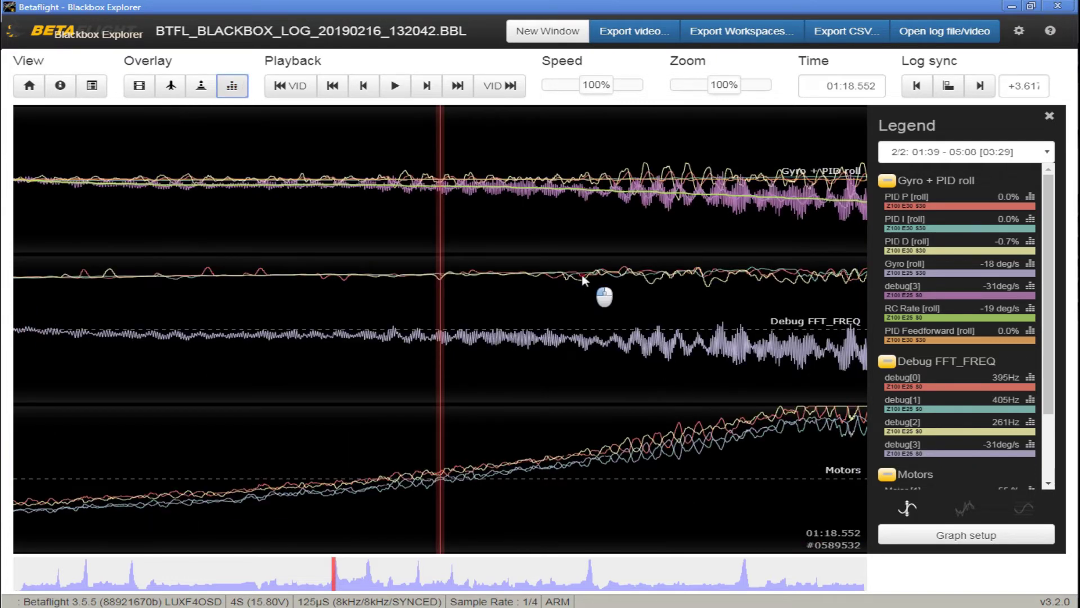
Step: Pan the graphs forward to 01:21.165 and load the PID Error workspace layout with key 2
{"action": "mouse_move", "coordinate": [584, 281]}
{"action": "left_mouse_down"}
{"action": "mouse_move", "coordinate": [642, 221]}
{"action": "mouse_move", "coordinate": [536, 326]}
{"action": "mouse_move", "coordinate": [432, 328]}
{"action": "left_mouse_up"}
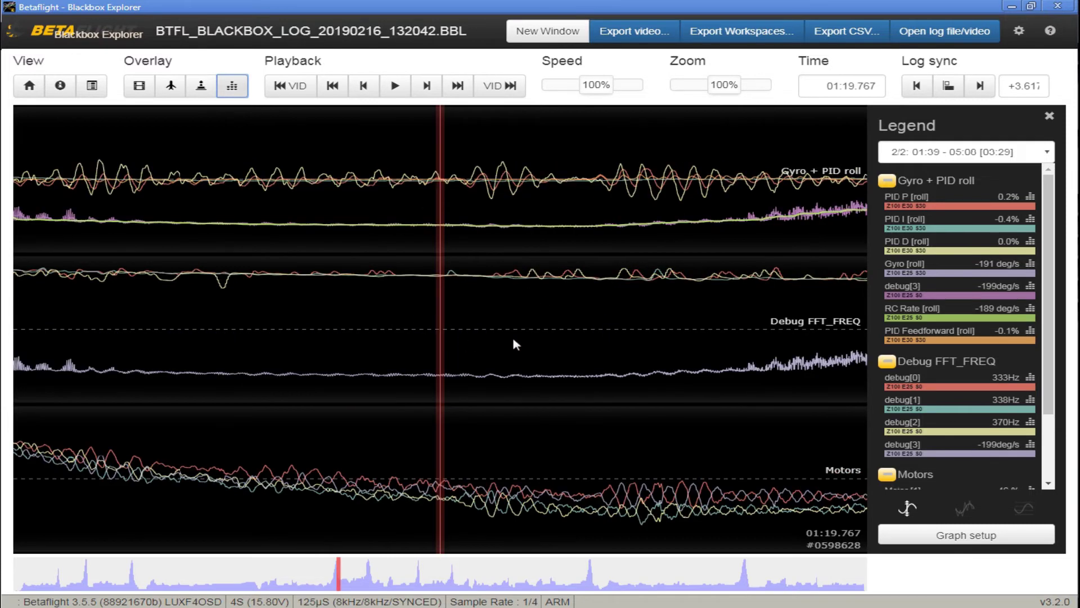
{"action": "mouse_move", "coordinate": [514, 342]}
{"action": "left_mouse_down"}
{"action": "mouse_move", "coordinate": [540, 360]}
{"action": "mouse_move", "coordinate": [419, 349]}
{"action": "mouse_move", "coordinate": [619, 318]}
{"action": "mouse_move", "coordinate": [515, 311]}
{"action": "left_mouse_up"}
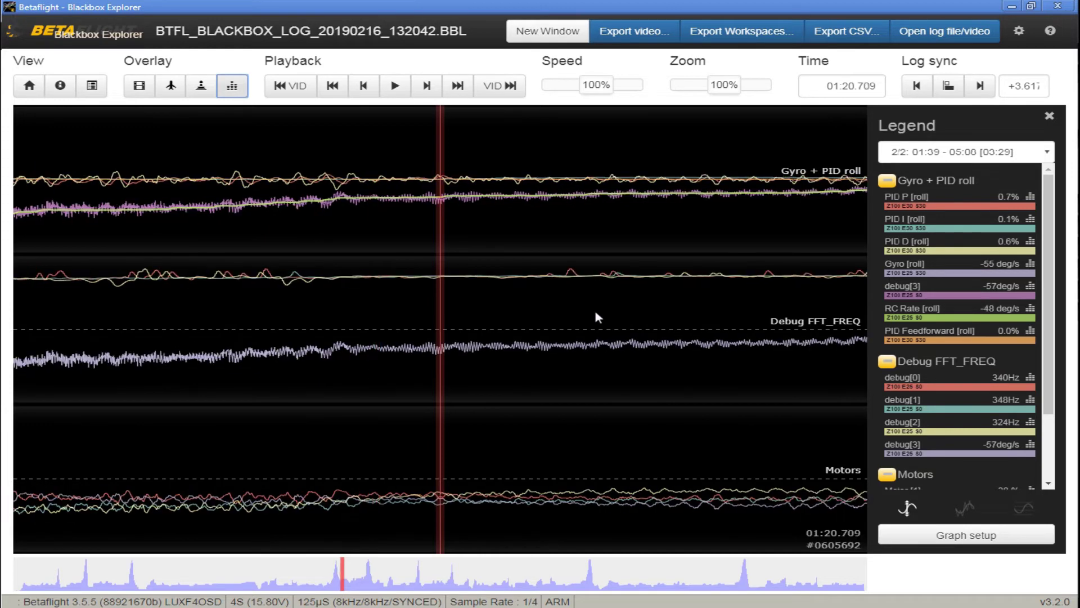
{"action": "left_click_drag", "start_coordinate": [613, 313], "coordinate": [507, 322]}
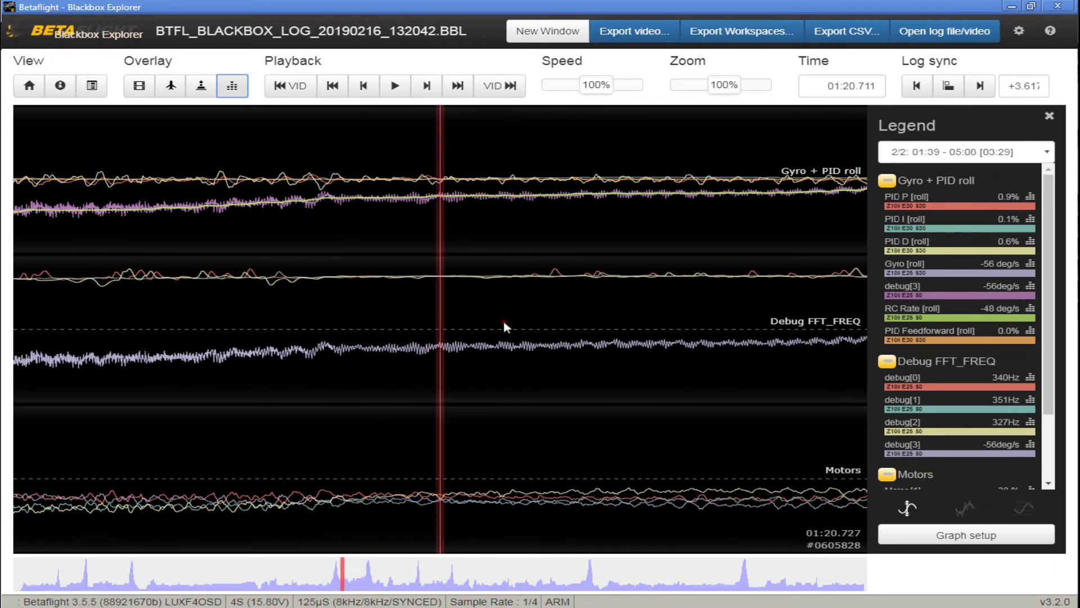
{"action": "left_click_drag", "start_coordinate": [570, 335], "coordinate": [529, 348]}
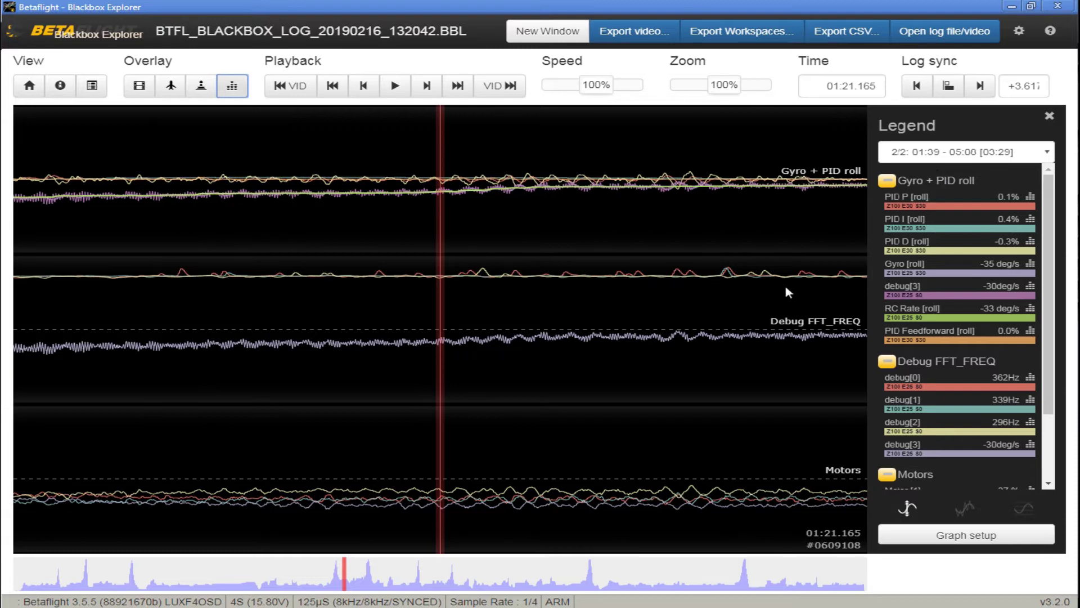
{"action": "key", "text": "2"}
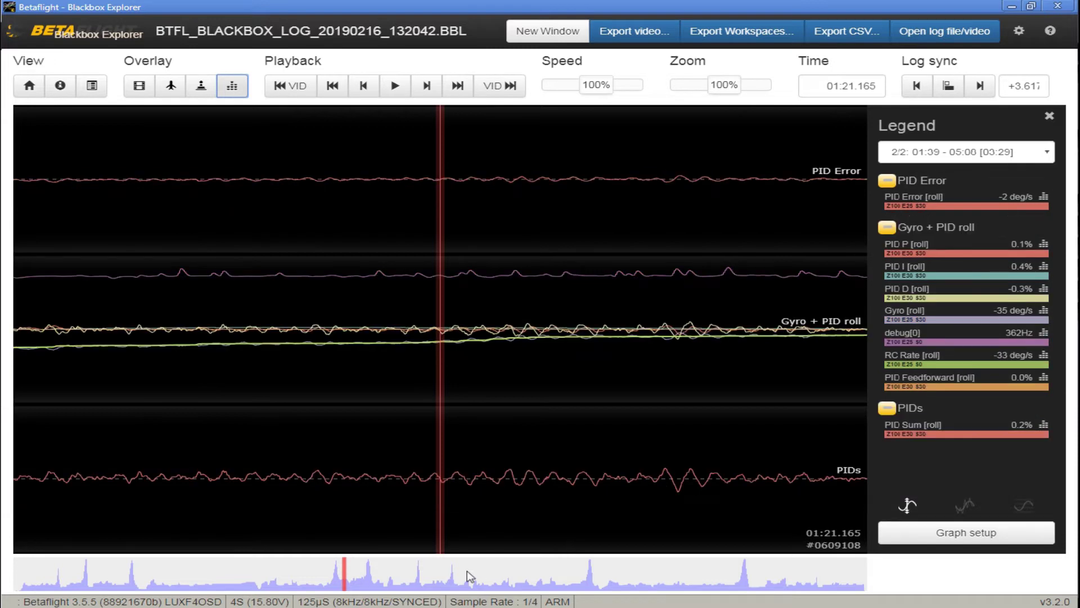
Step: Drag the overview timeline marker forward to about 01:25 in the log
{"action": "left_click_drag", "start_coordinate": [351, 583], "coordinate": [378, 585]}
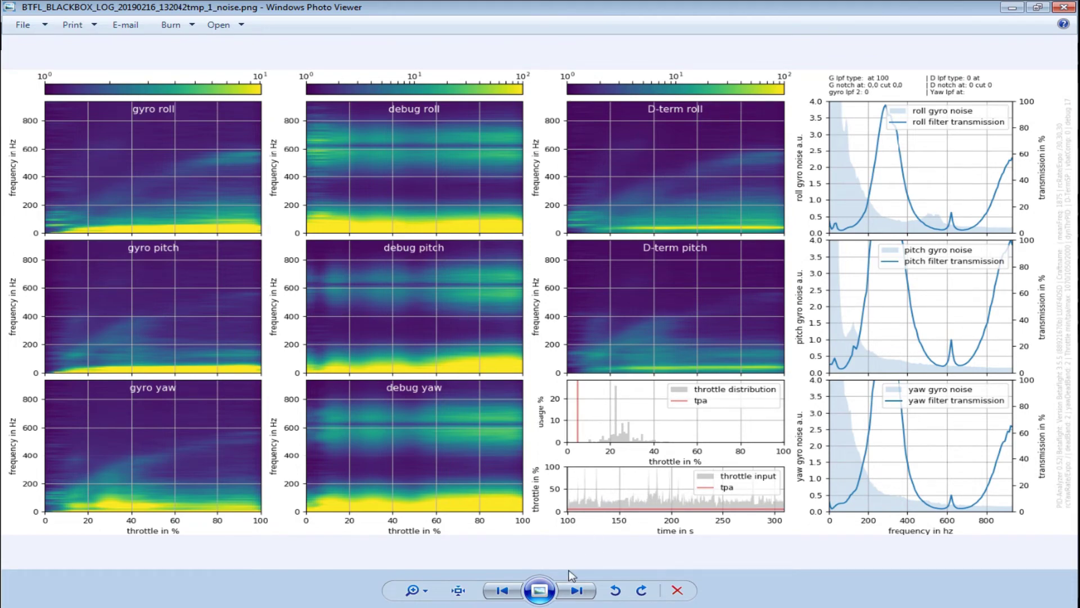
Step: Advance to the _response.png image with the roll, pitch and yaw step-response plots
{"action": "left_click", "coordinate": [576, 591]}
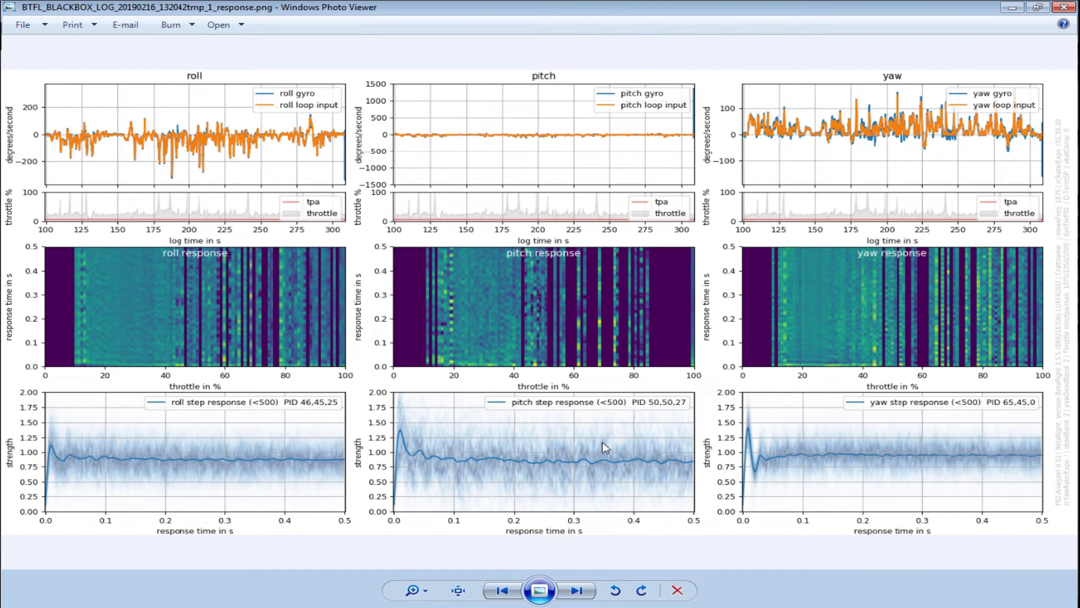
Step: Cycle back to the _noise.png image, then return to the Blackbox Explorer log window
{"action": "left_click", "coordinate": [577, 590]}
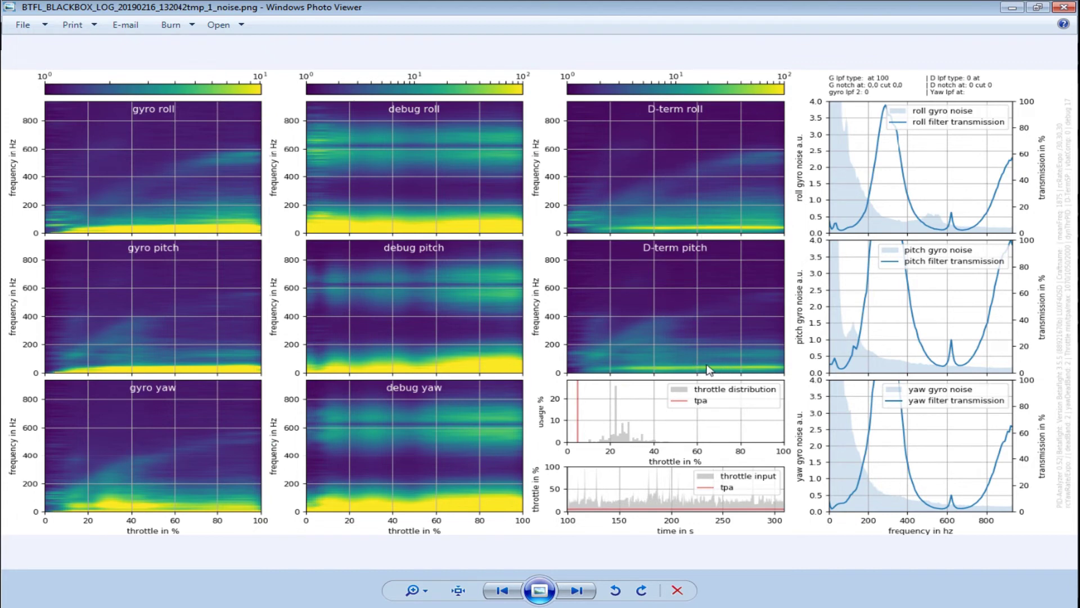
{"action": "key", "text": "alt+Tab"}
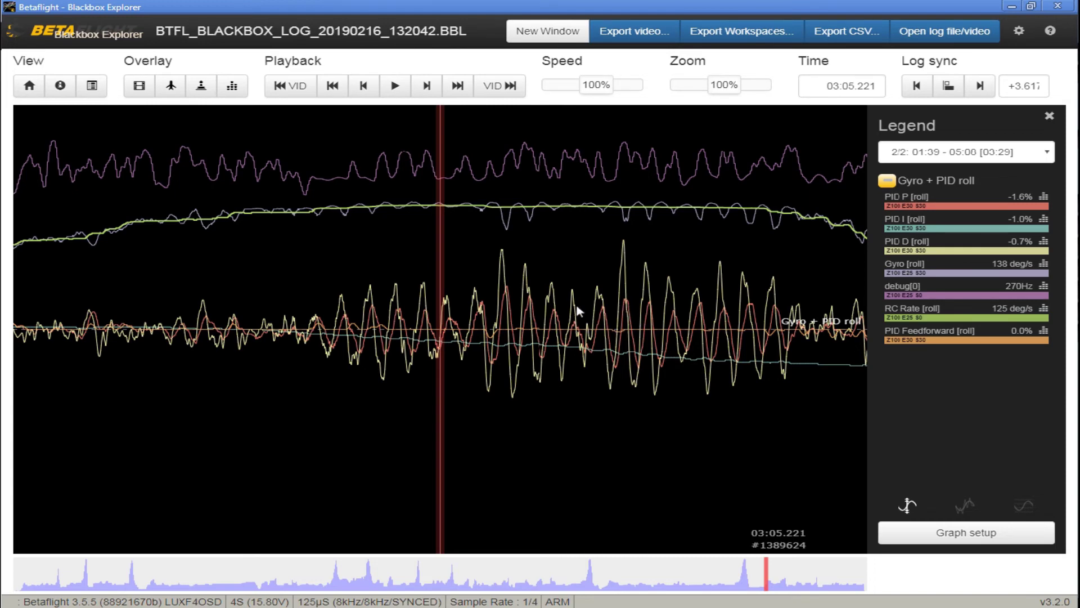
Step: Pan the Gyro + PID roll traces back and forth around 03:05 to inspect the oscillations
{"action": "left_click_drag", "start_coordinate": [584, 270], "coordinate": [399, 216]}
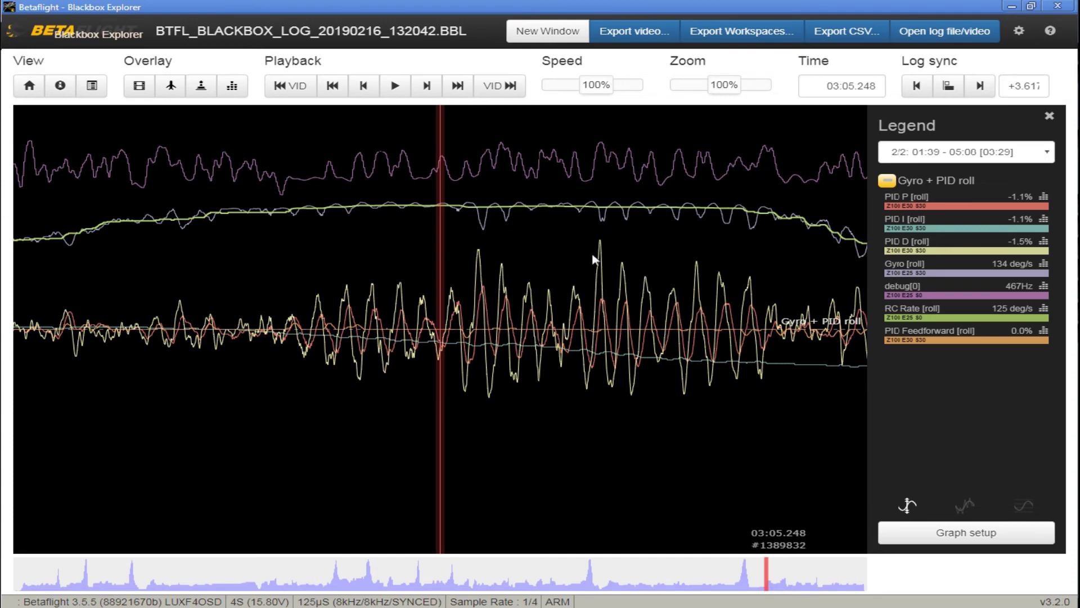
{"action": "left_click_drag", "start_coordinate": [616, 351], "coordinate": [535, 311]}
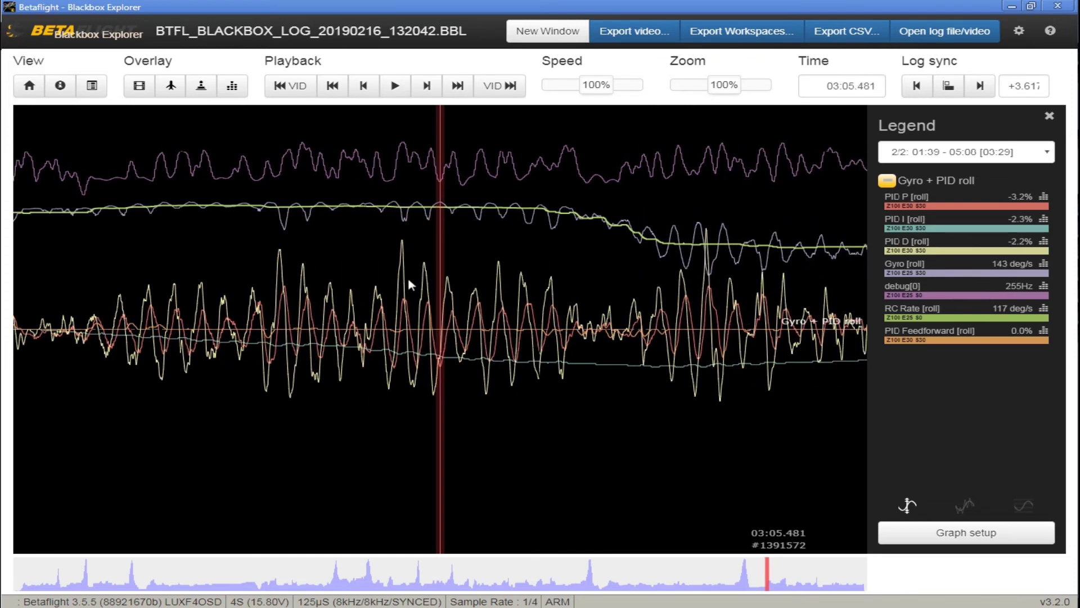
{"action": "left_click_drag", "start_coordinate": [457, 257], "coordinate": [476, 261]}
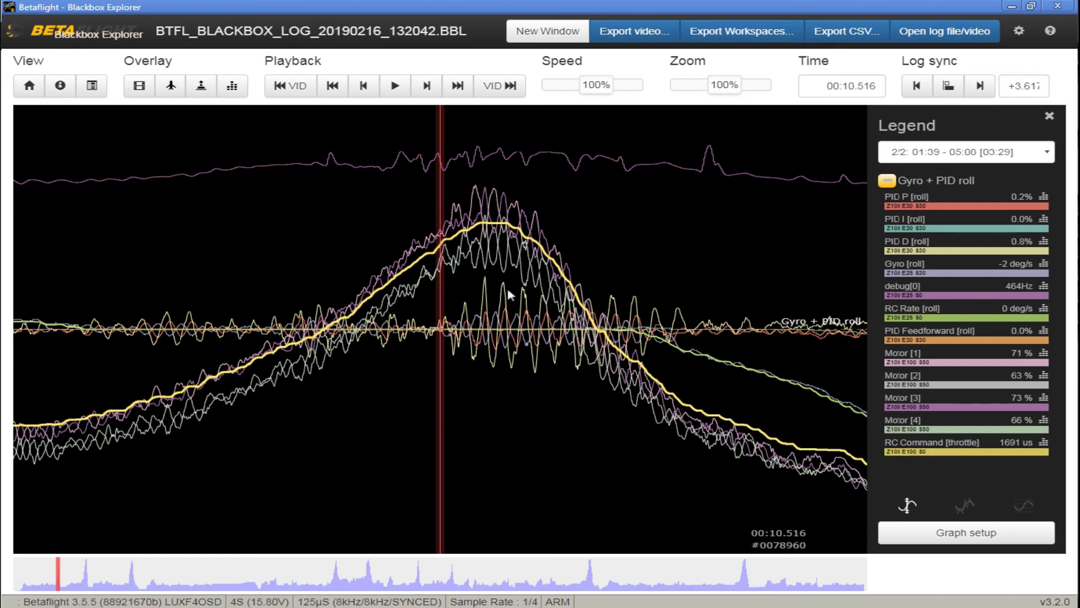
Step: Pan the log forward from the throttle-up through 00:10.9, 00:15 and 00:18.7 to 00:20.5
{"action": "left_click_drag", "start_coordinate": [551, 277], "coordinate": [378, 305]}
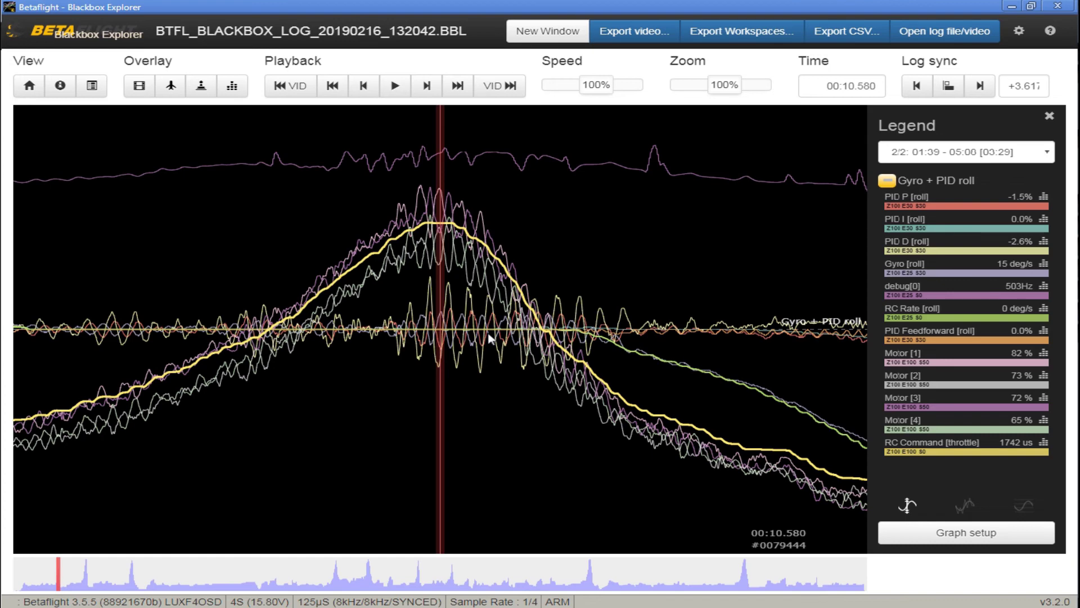
{"action": "left_click", "coordinate": [567, 332]}
{"action": "left_click_drag", "start_coordinate": [567, 333], "coordinate": [754, 440]}
{"action": "left_click_drag", "start_coordinate": [515, 425], "coordinate": [180, 360]}
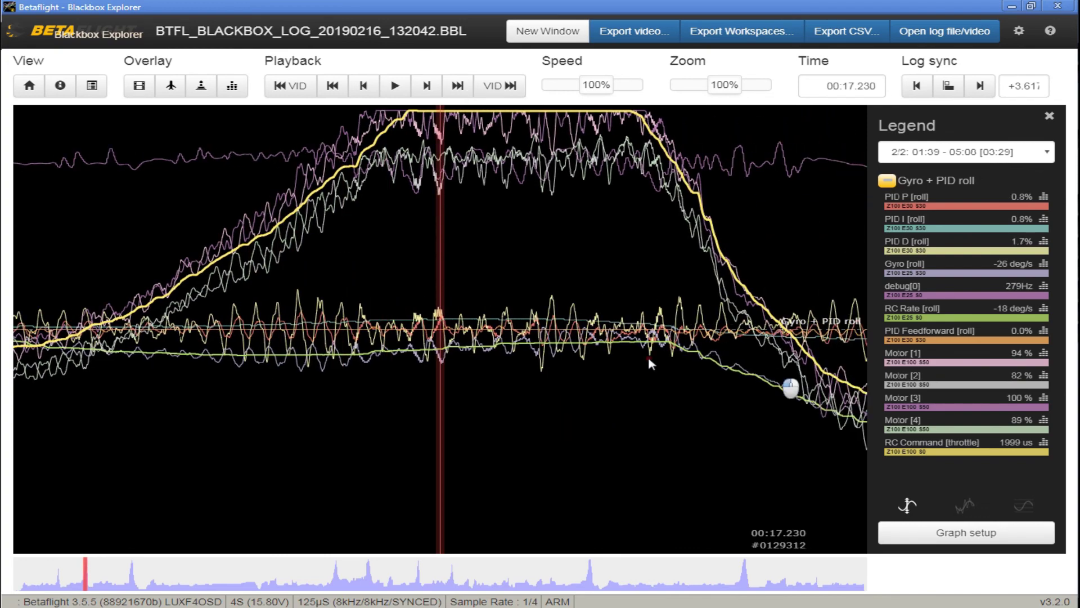
{"action": "left_click_drag", "start_coordinate": [648, 357], "coordinate": [299, 370]}
{"action": "left_click_drag", "start_coordinate": [617, 380], "coordinate": [508, 383]}
Step: Step the timeline from about 00:28.8 to 00:29.3 while examining roll gyro, PID and throttle traces
{"action": "scroll", "coordinate": [646, 410], "scroll_direction": "down", "scroll_amount": 10}
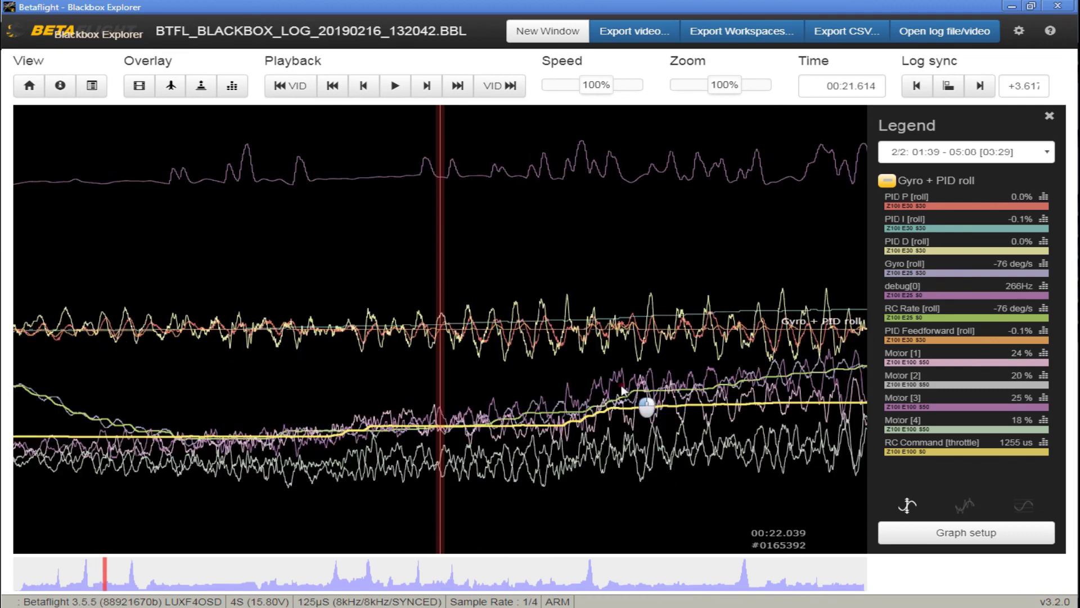
{"action": "scroll", "coordinate": [758, 420], "scroll_direction": "up", "scroll_amount": 5}
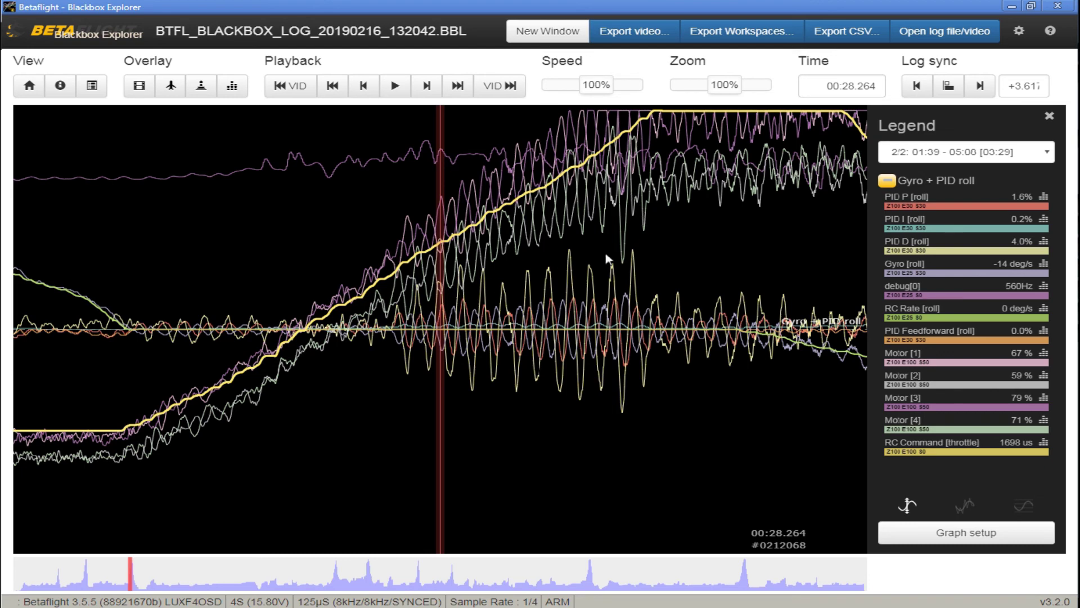
{"action": "scroll", "coordinate": [557, 374], "scroll_direction": "down", "scroll_amount": 5}
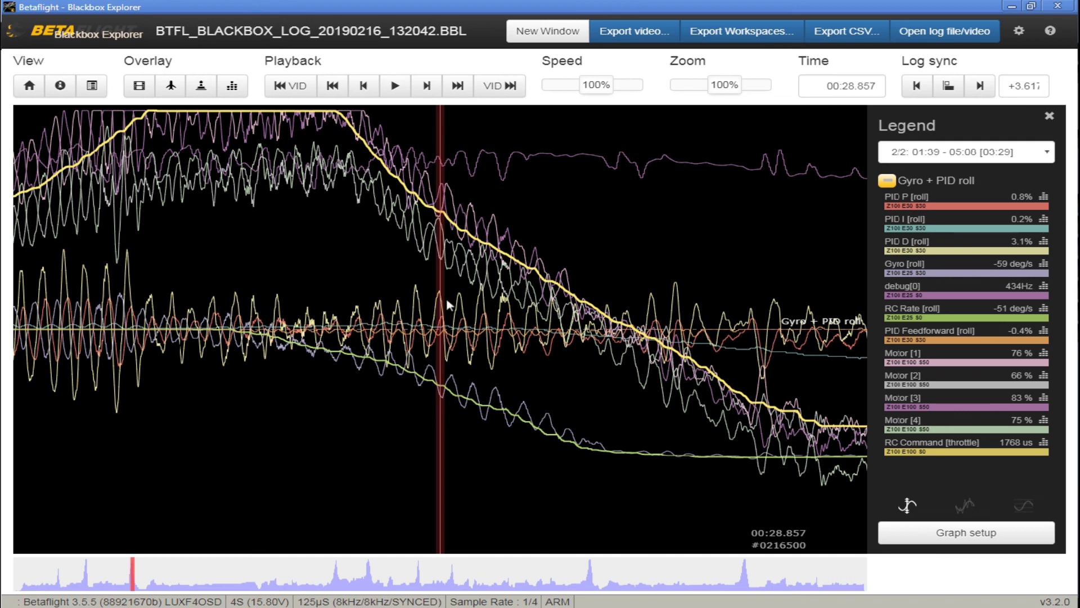
{"action": "scroll", "coordinate": [465, 351], "scroll_direction": "down", "scroll_amount": 3}
{"action": "scroll", "coordinate": [562, 368], "scroll_direction": "down", "scroll_amount": 2}
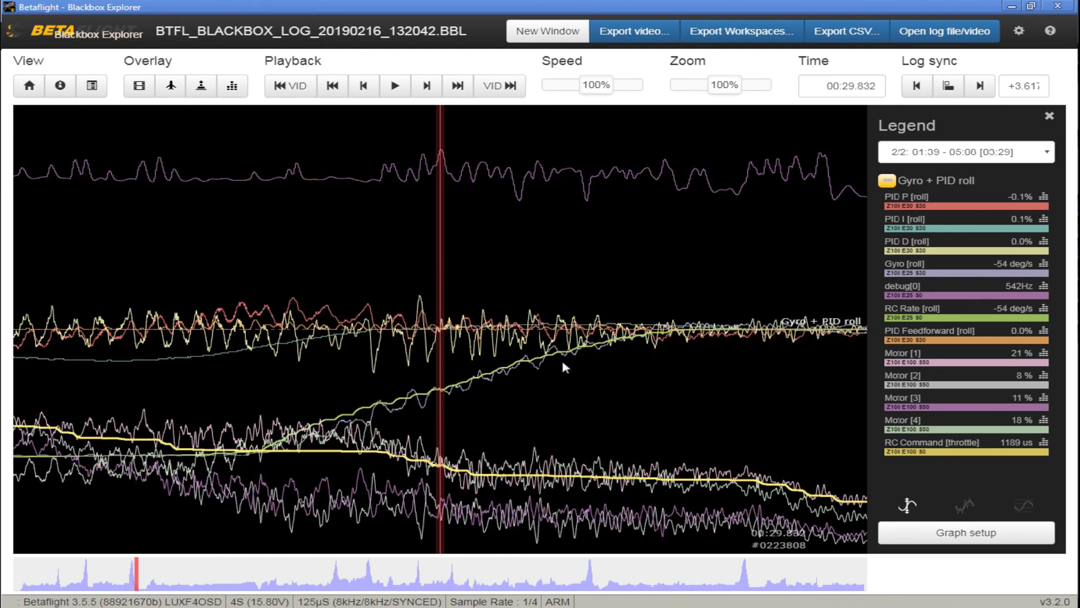
{"action": "scroll", "coordinate": [589, 345], "scroll_direction": "up", "scroll_amount": 4}
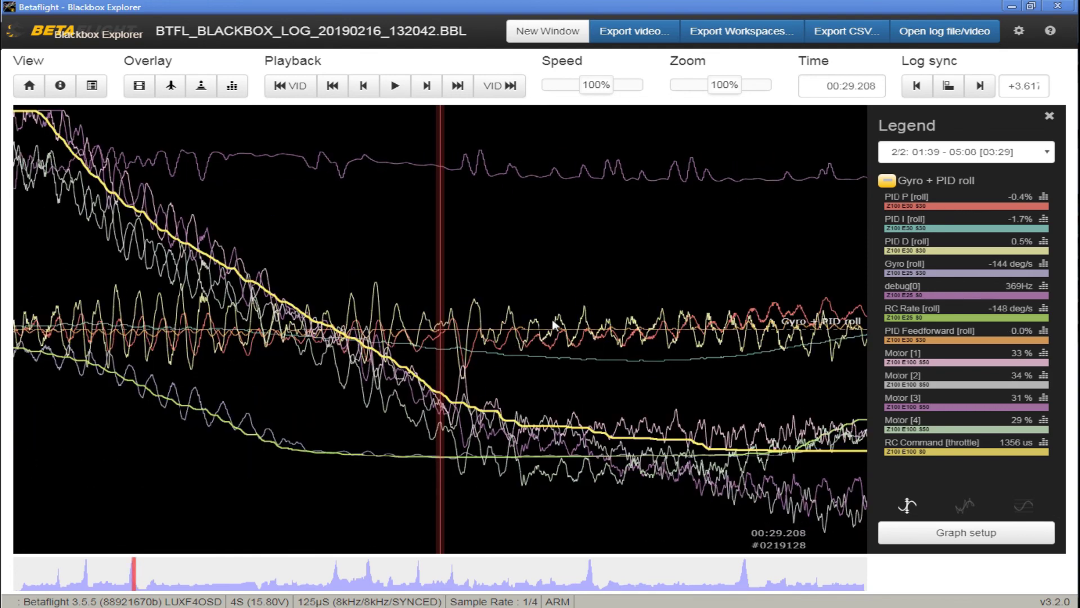
{"action": "scroll", "coordinate": [507, 346], "scroll_direction": "down", "scroll_amount": 1}
{"action": "scroll", "coordinate": [422, 354], "scroll_direction": "down", "scroll_amount": 2}
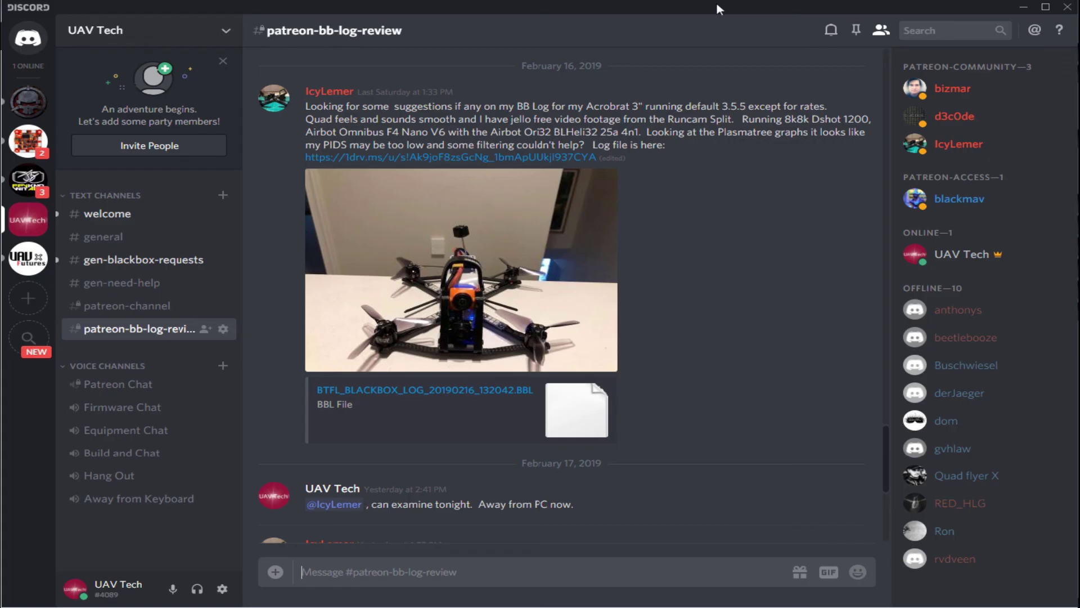